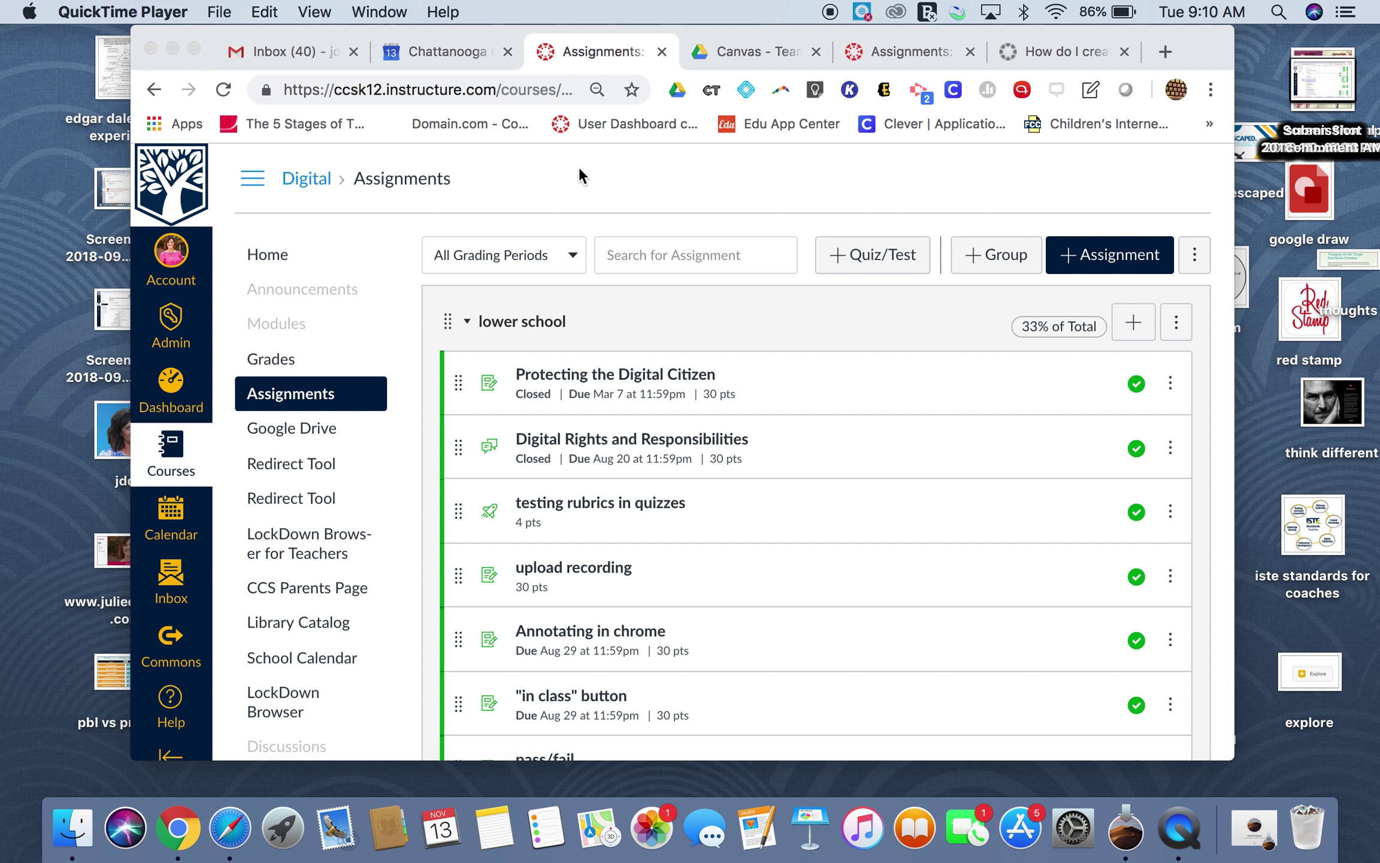
- Go from the dashboard into the Digital Learning course and open its Settings page
{"action": "left_click", "coordinate": [170, 389]}
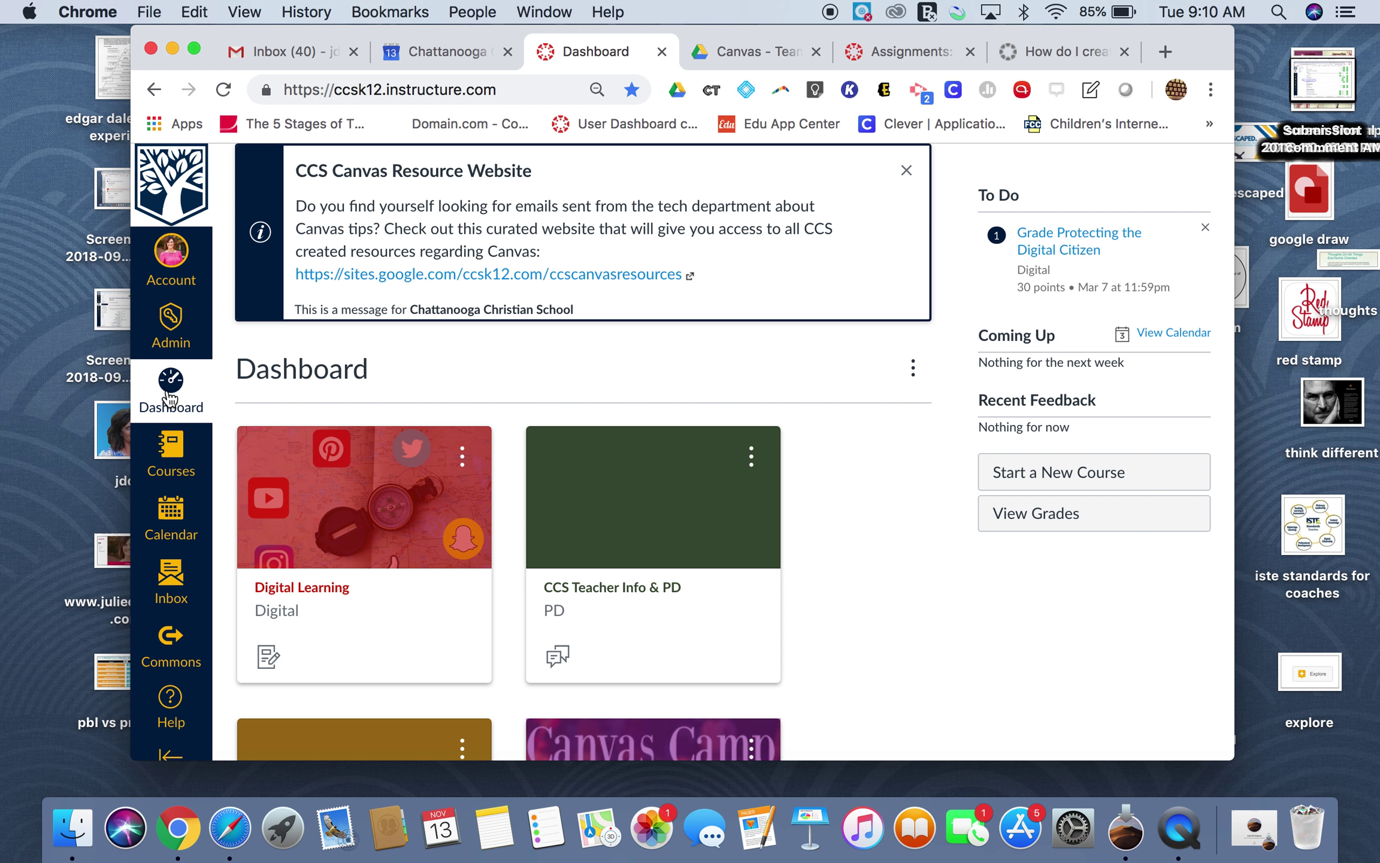
{"action": "left_click", "coordinate": [281, 589]}
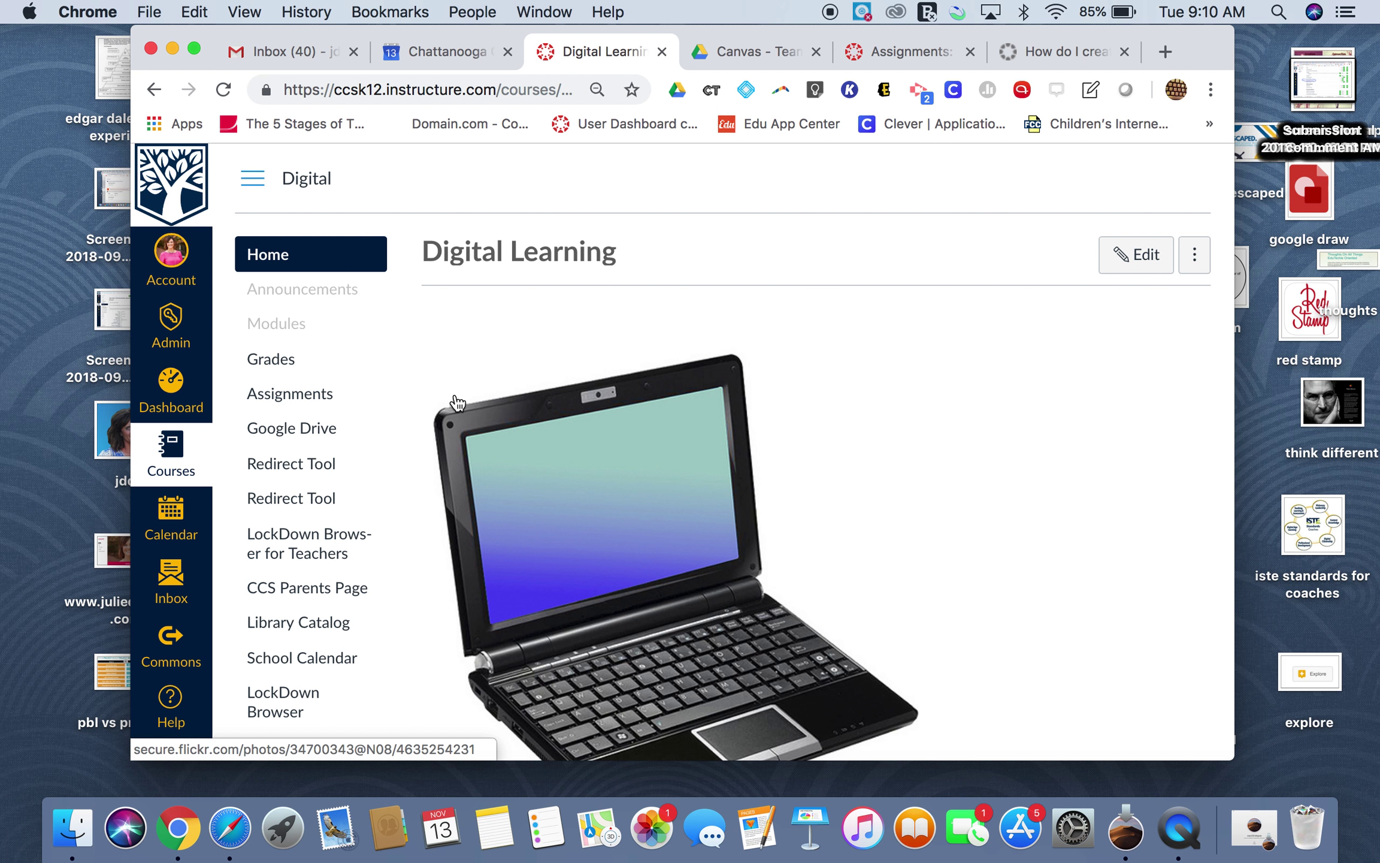
{"action": "scroll", "coordinate": [457, 402], "scroll_direction": "down", "scroll_amount": 10}
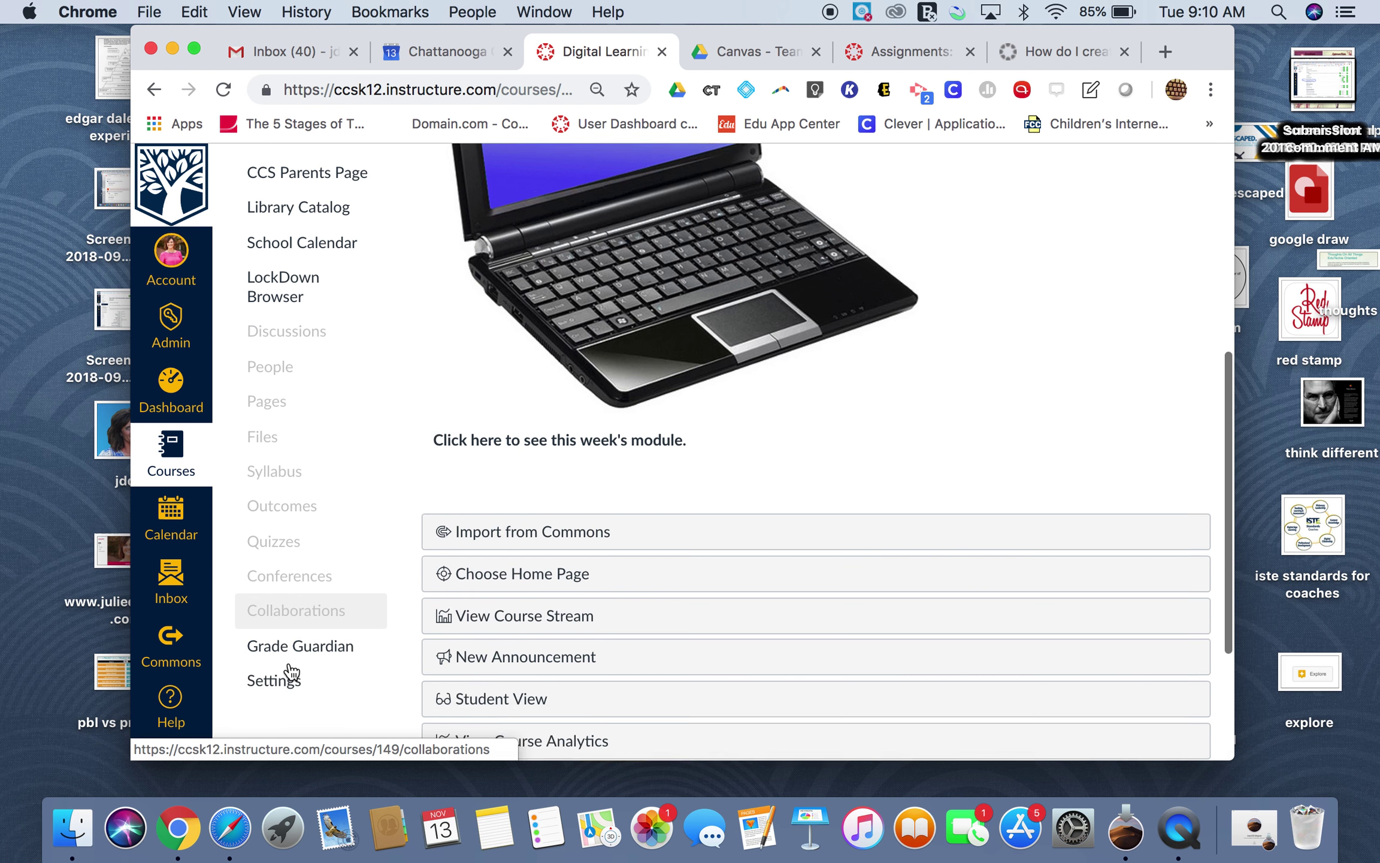
{"action": "scroll", "coordinate": [292, 672], "scroll_direction": "down", "scroll_amount": 4}
{"action": "left_click", "coordinate": [277, 535]}
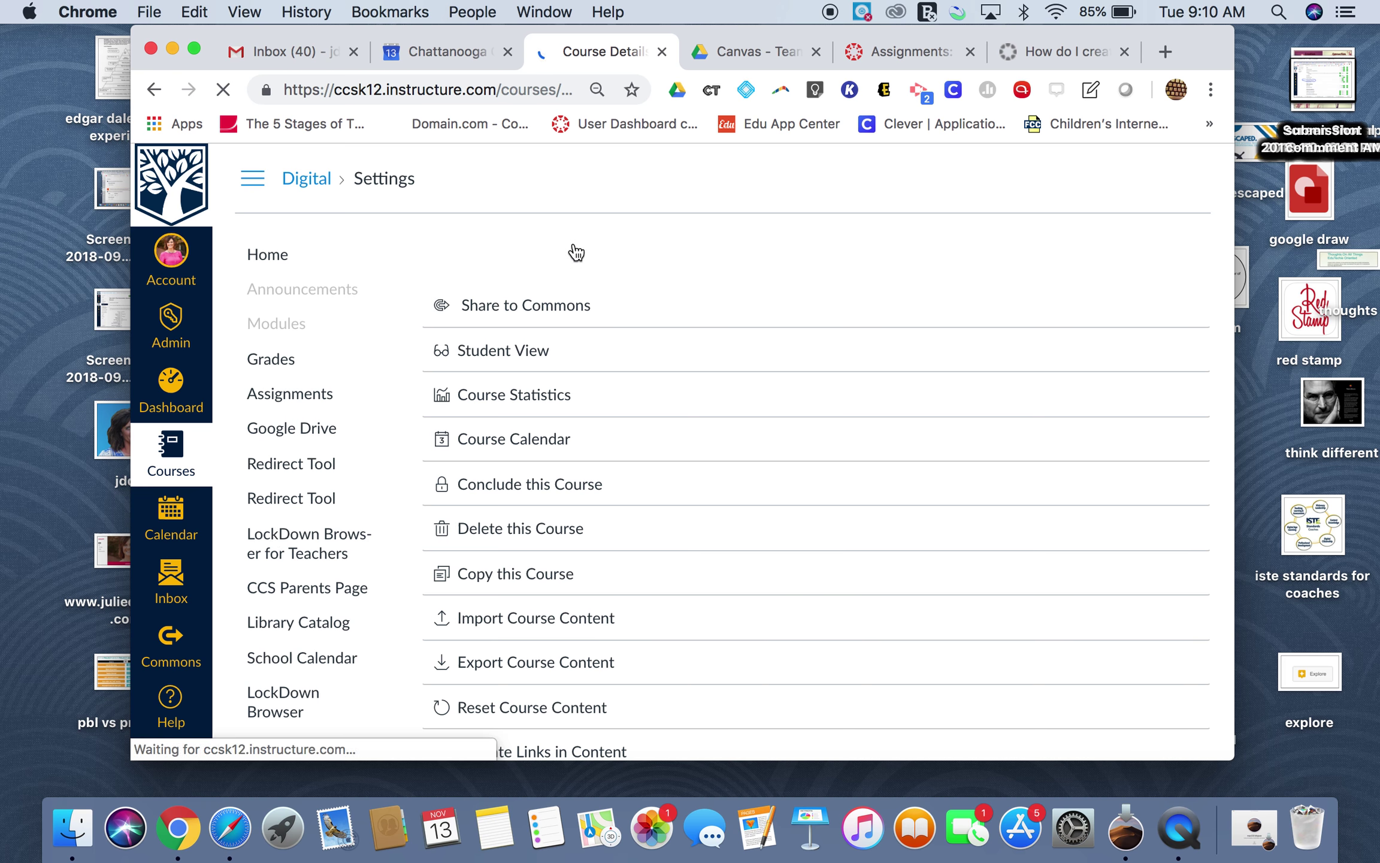
- Scroll through the Feature Options to confirm Quizzes.Next is switched on
{"action": "scroll", "coordinate": [954, 248], "scroll_direction": "up", "scroll_amount": 3}
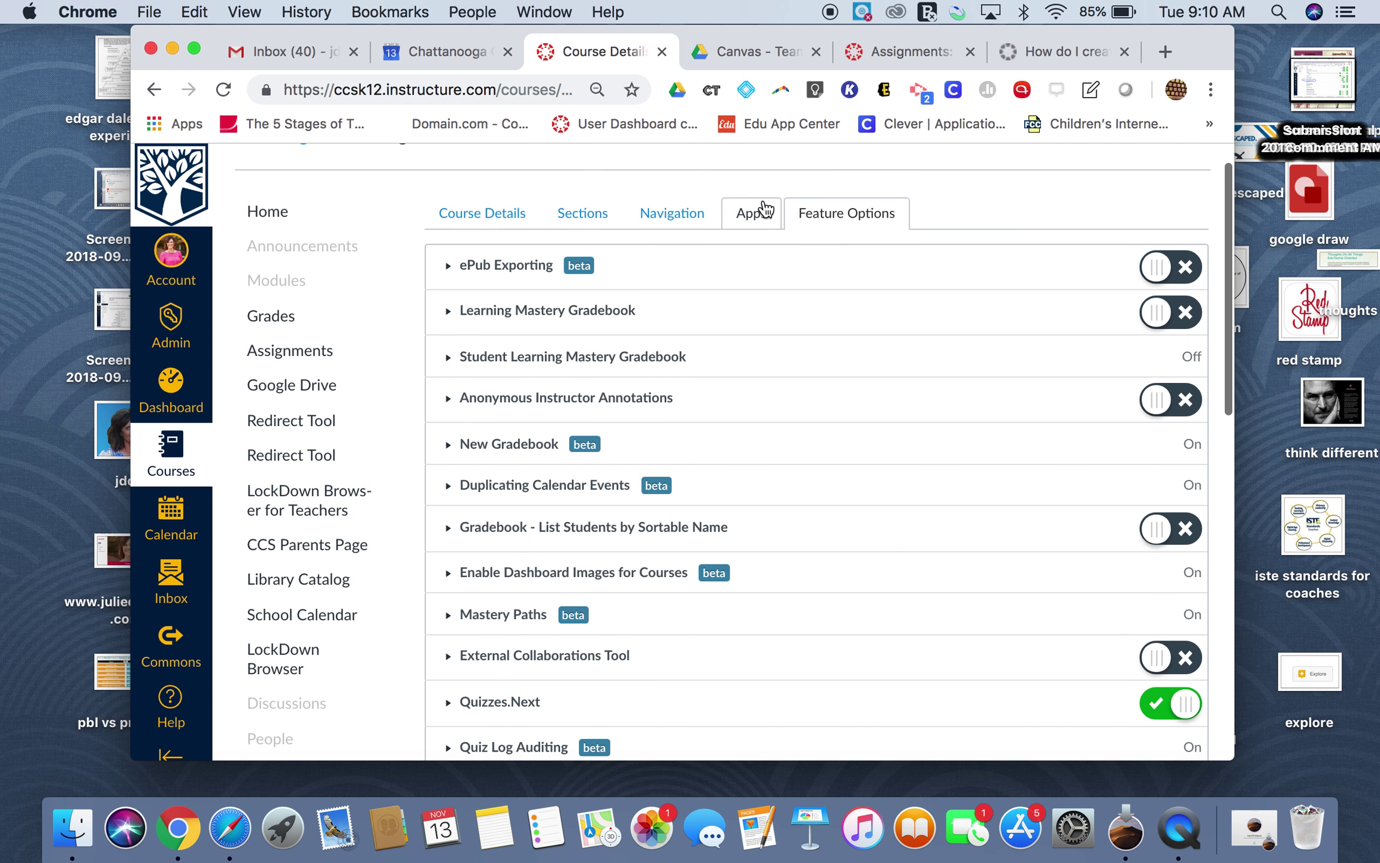
{"action": "scroll", "coordinate": [851, 270], "scroll_direction": "down", "scroll_amount": 4}
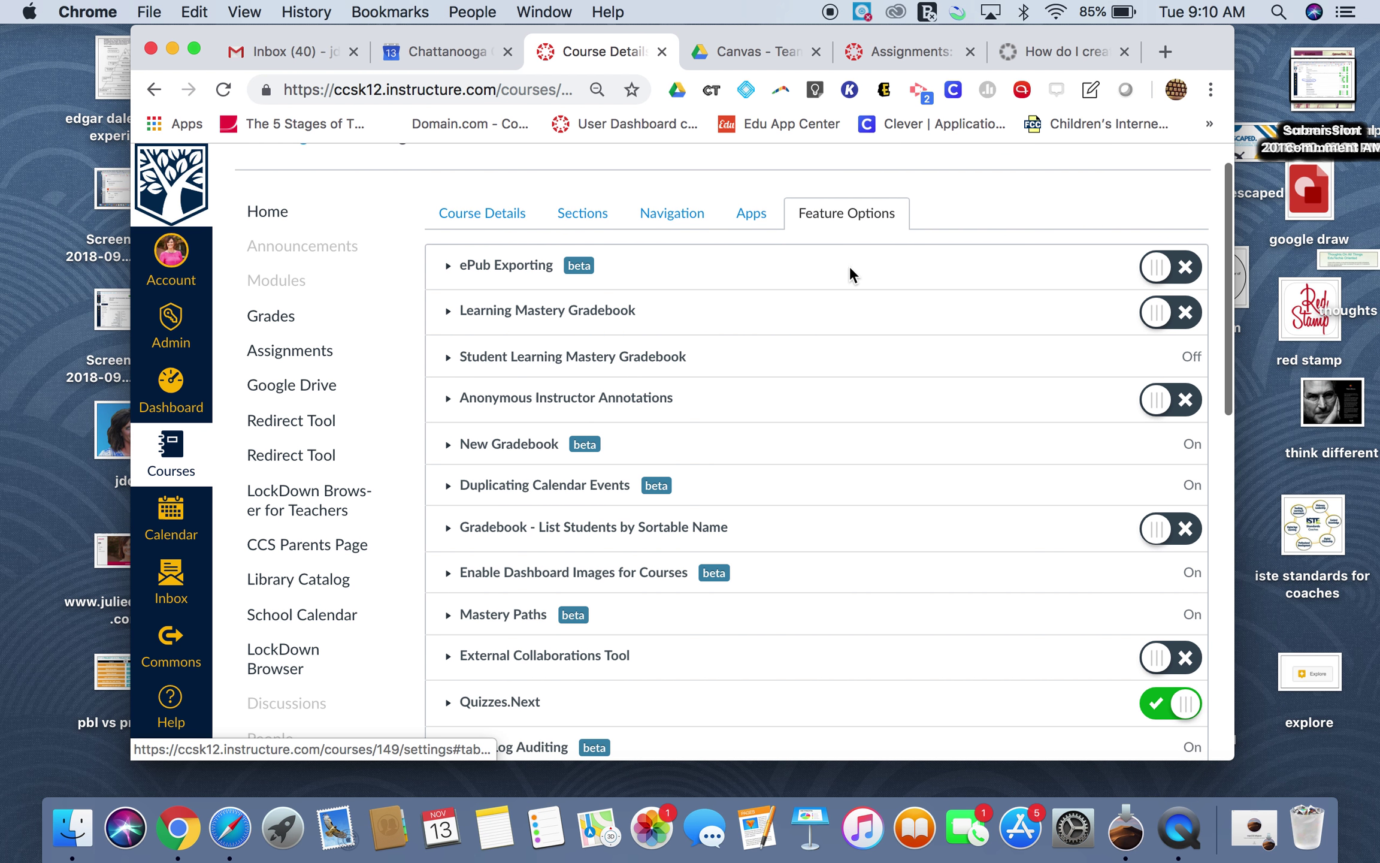
{"action": "scroll", "coordinate": [723, 469], "scroll_direction": "down", "scroll_amount": 2}
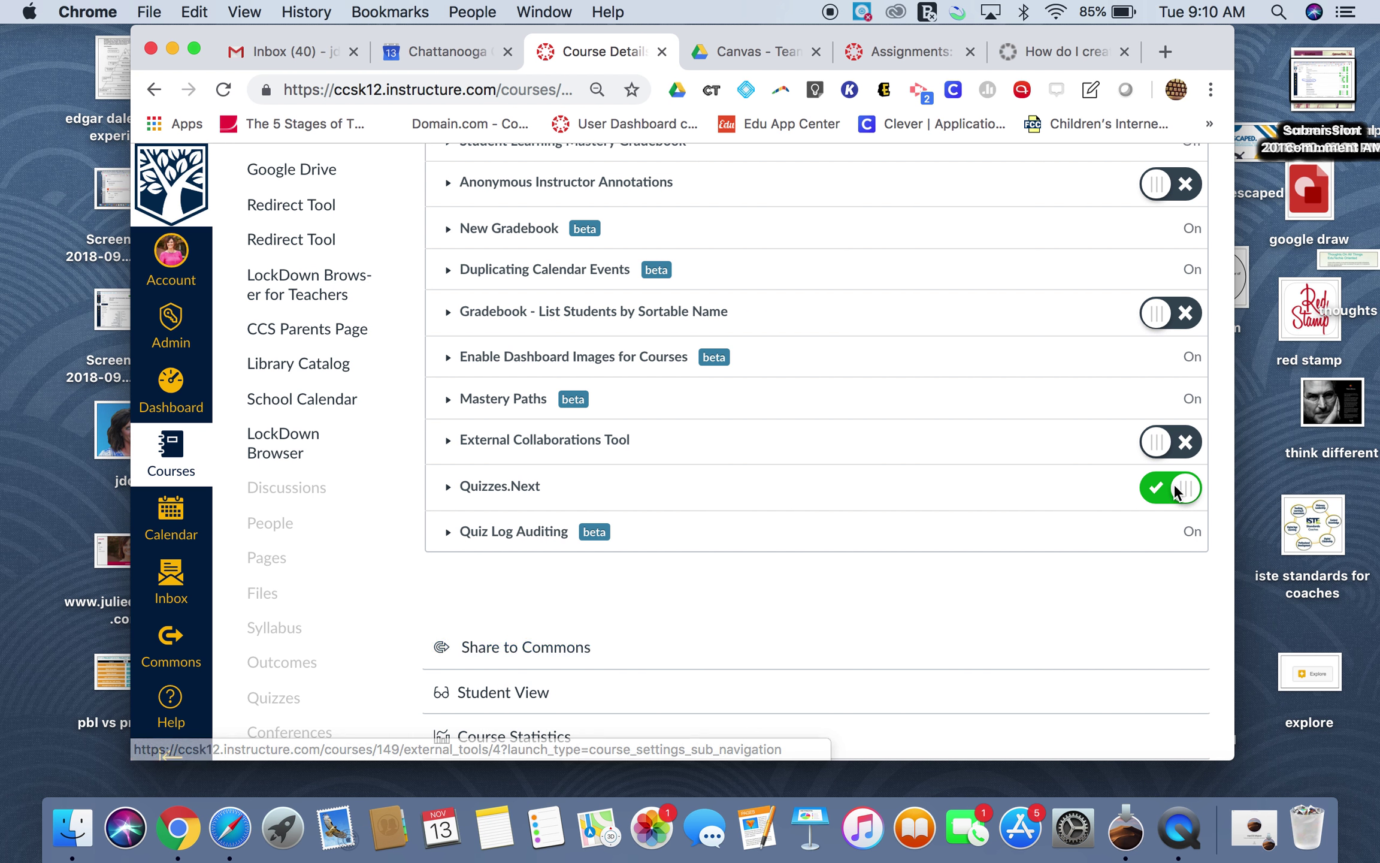
{"action": "scroll", "coordinate": [997, 698], "scroll_direction": "up", "scroll_amount": 1}
{"action": "scroll", "coordinate": [996, 693], "scroll_direction": "up", "scroll_amount": 5}
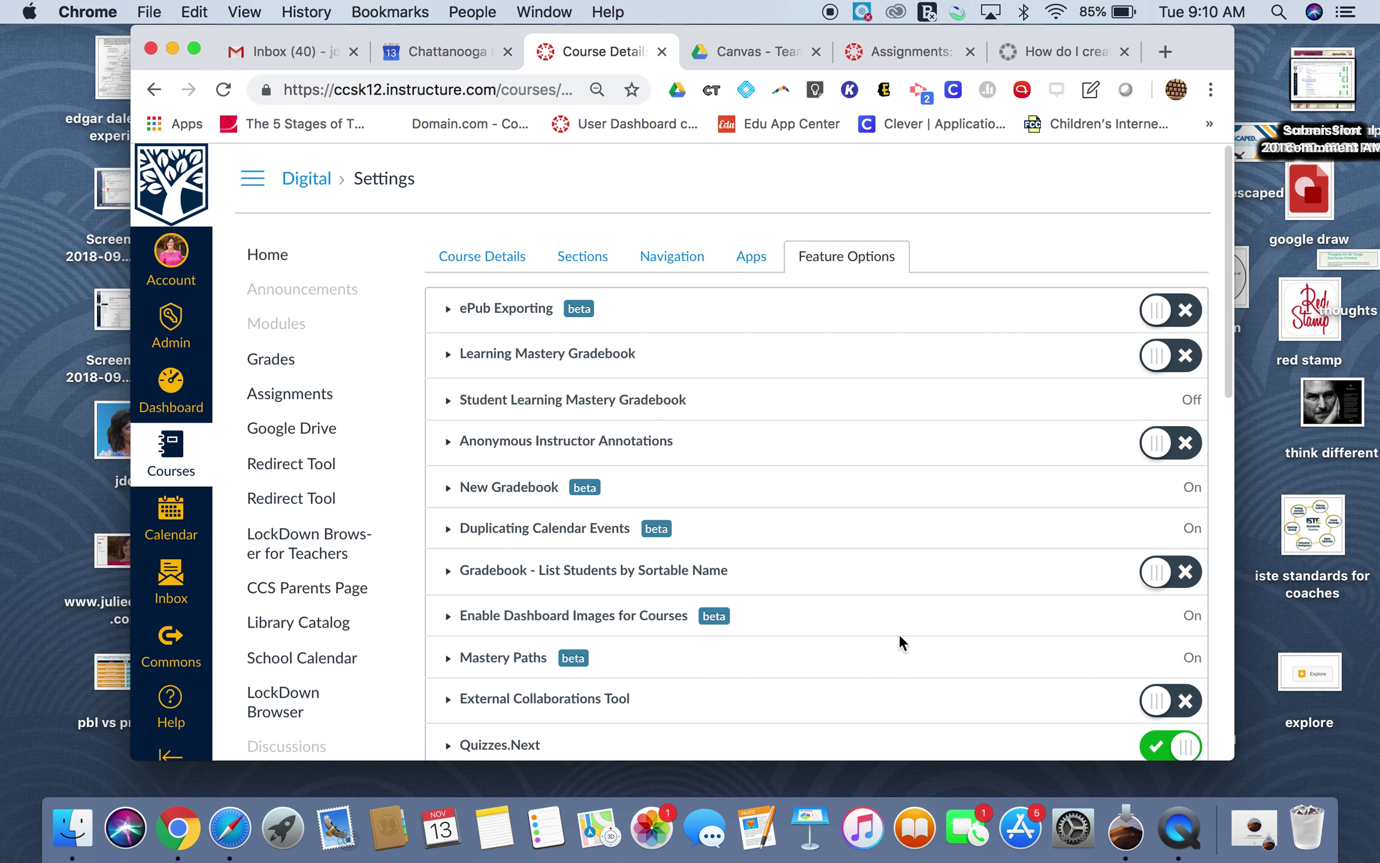
- Create a quiz named 'Quizzes Next Demo' from Assignments, place it in the Quiz group, and save
{"action": "left_click", "coordinate": [290, 400]}
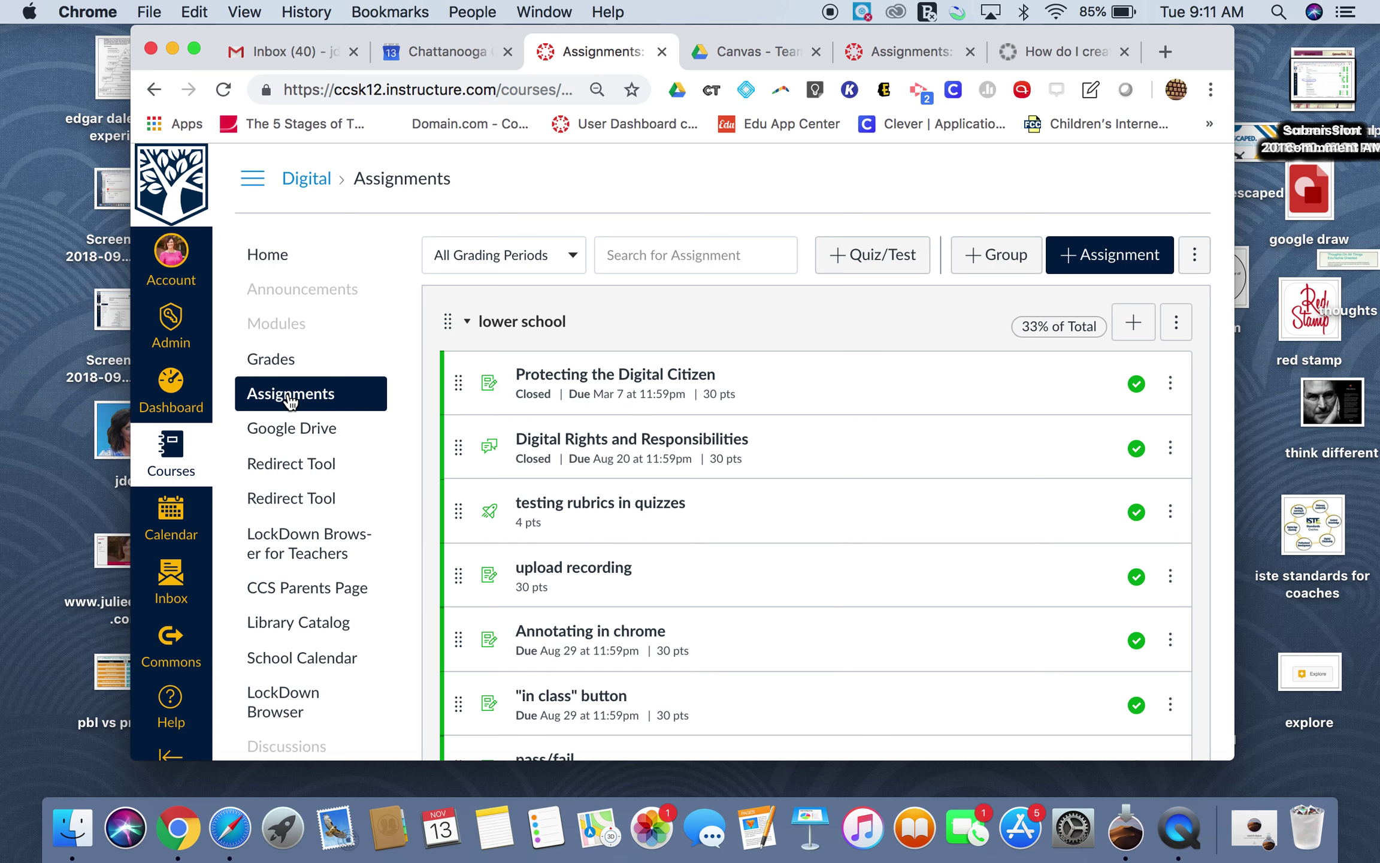
{"action": "left_click", "coordinate": [878, 261]}
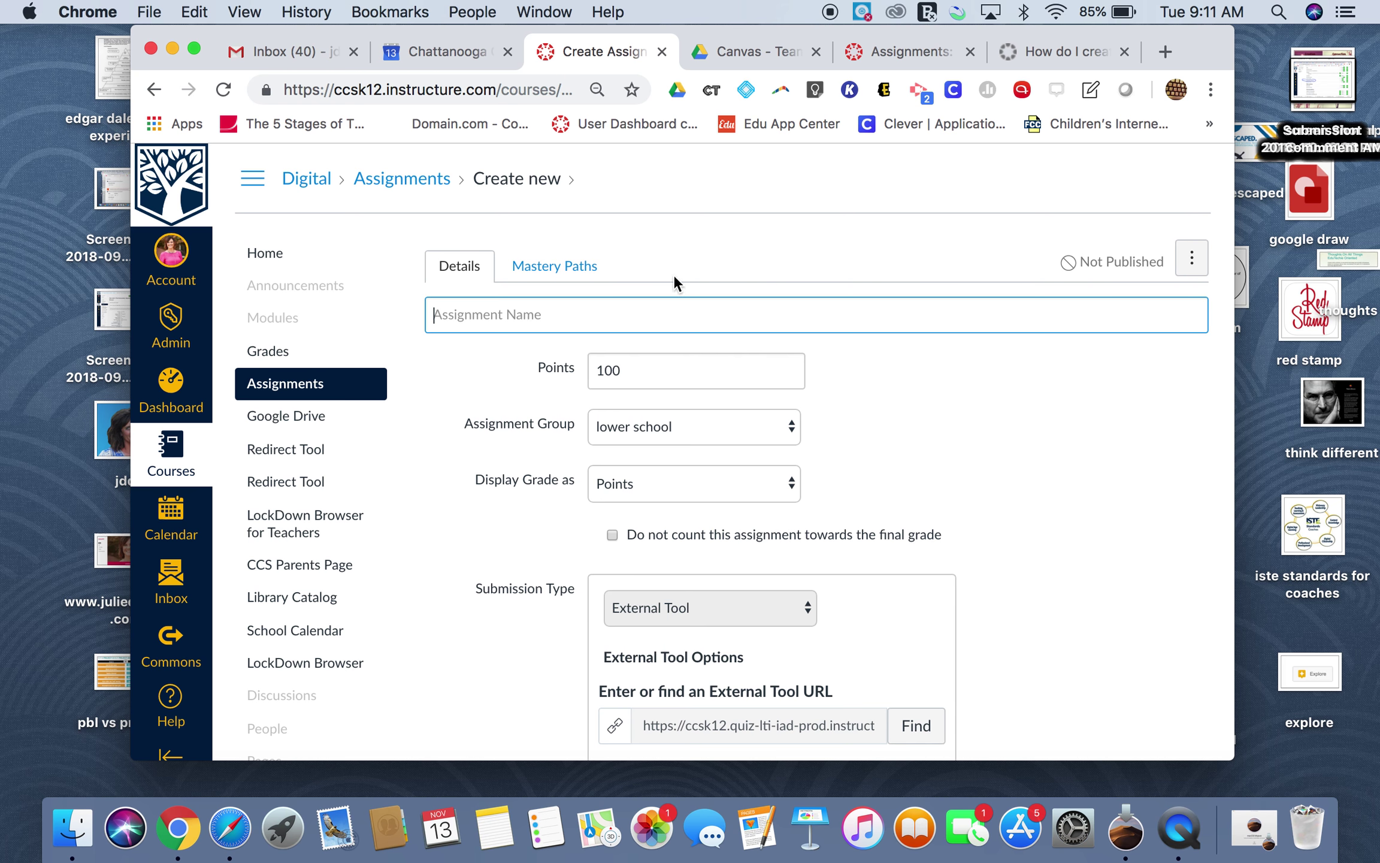
{"action": "left_click", "coordinate": [518, 326]}
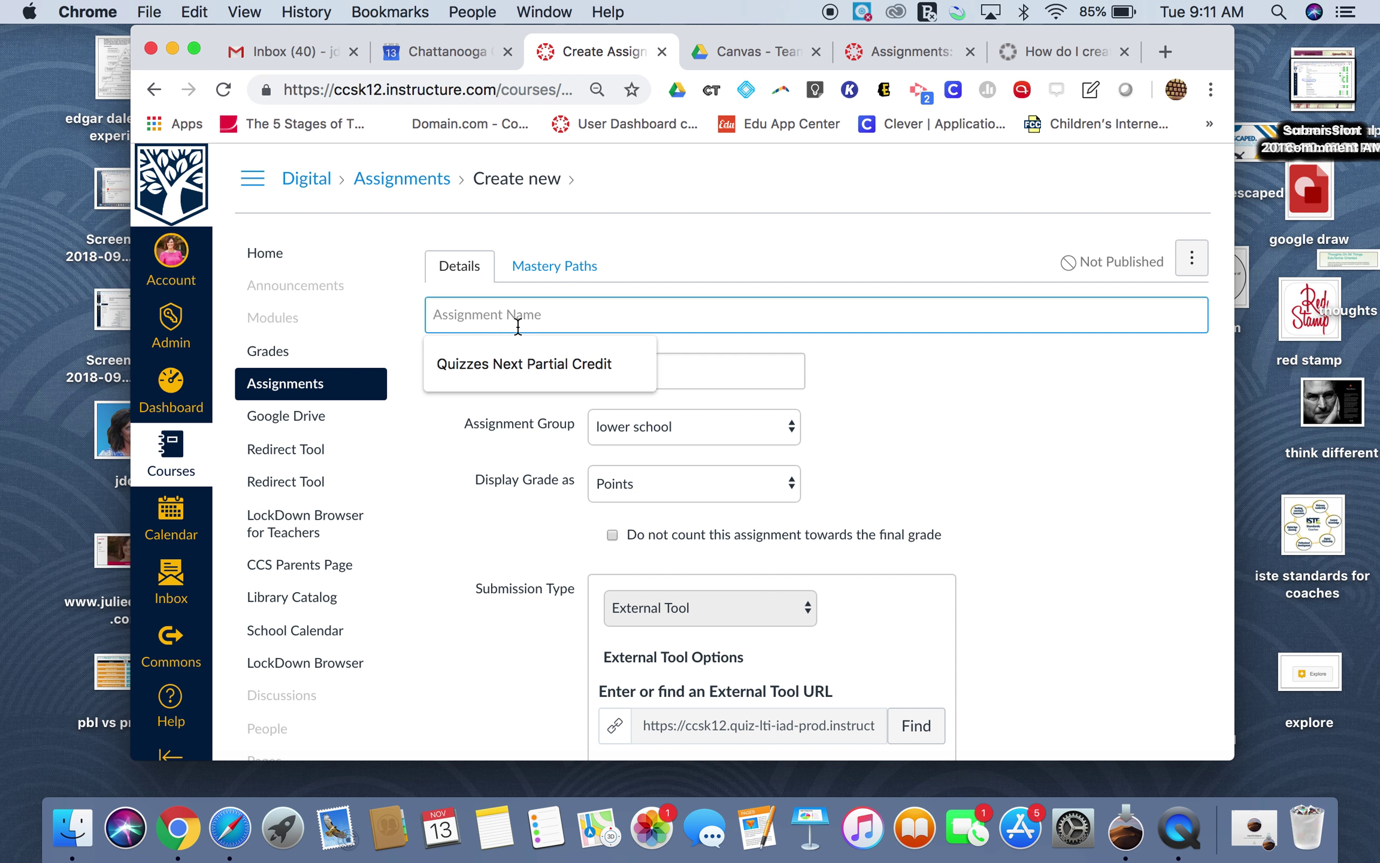
{"action": "type", "text": "Quizzes Next Demo"}
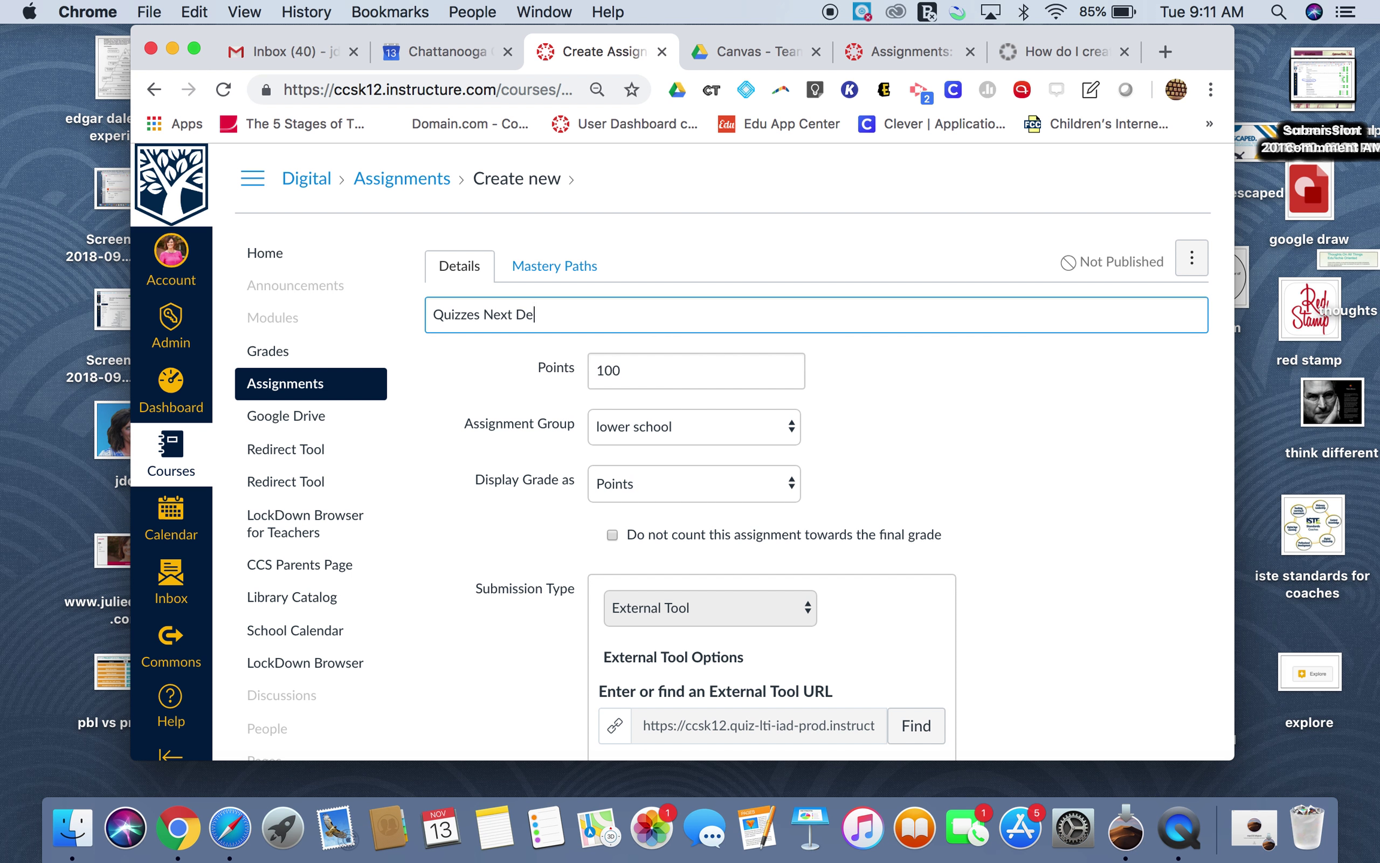
{"action": "left_click", "coordinate": [1119, 484]}
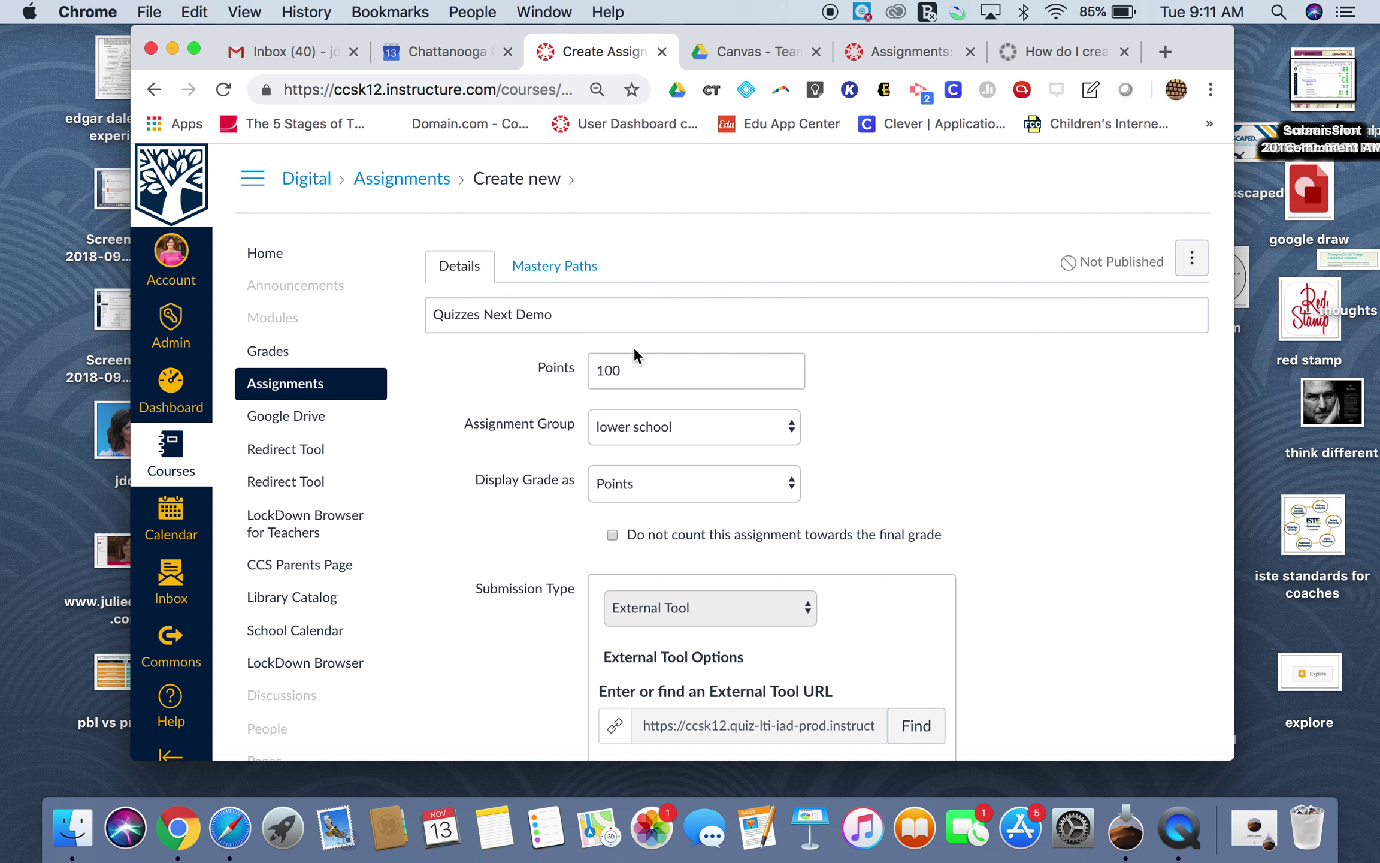
{"action": "left_click", "coordinate": [707, 426]}
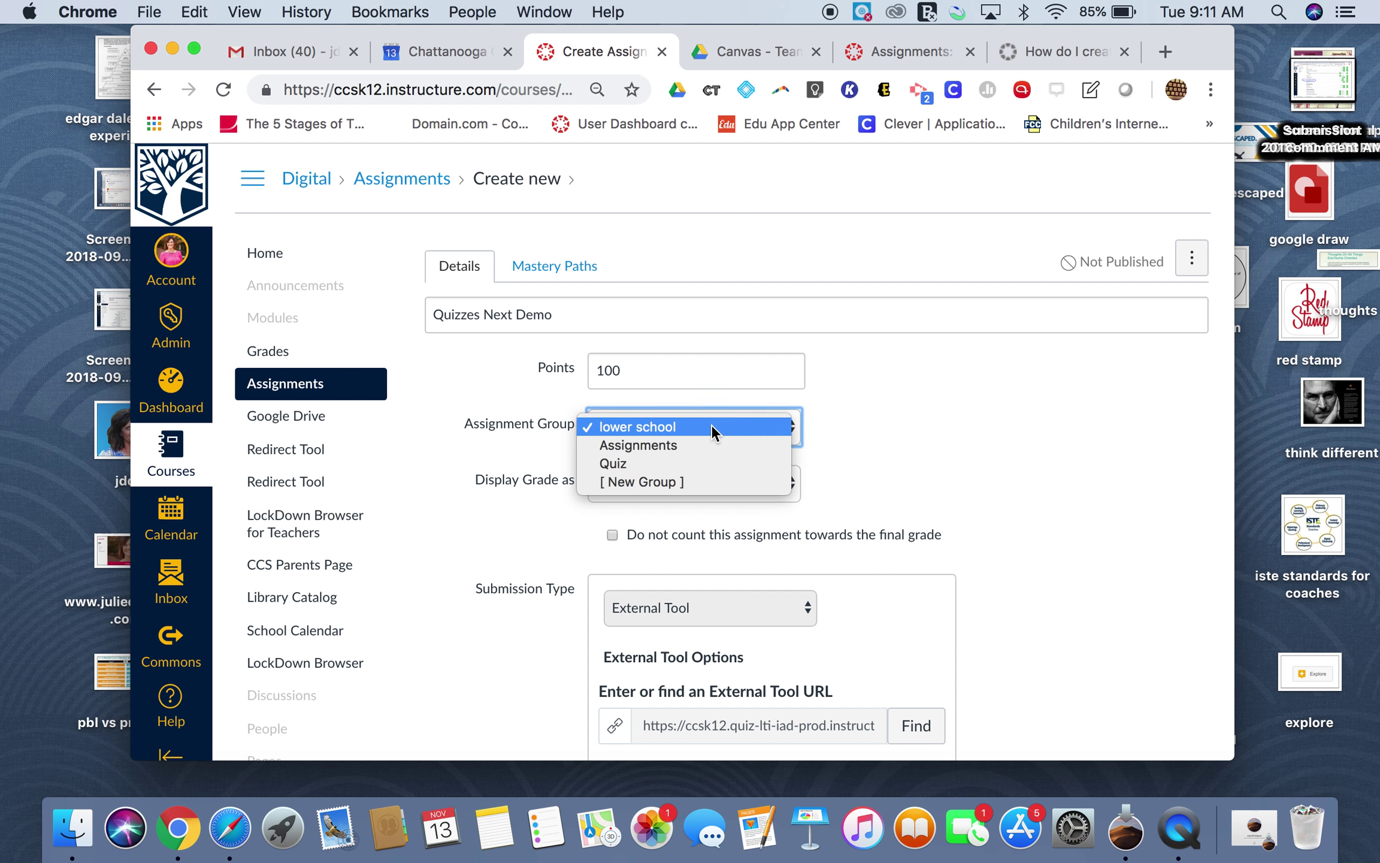
{"action": "left_click", "coordinate": [692, 463]}
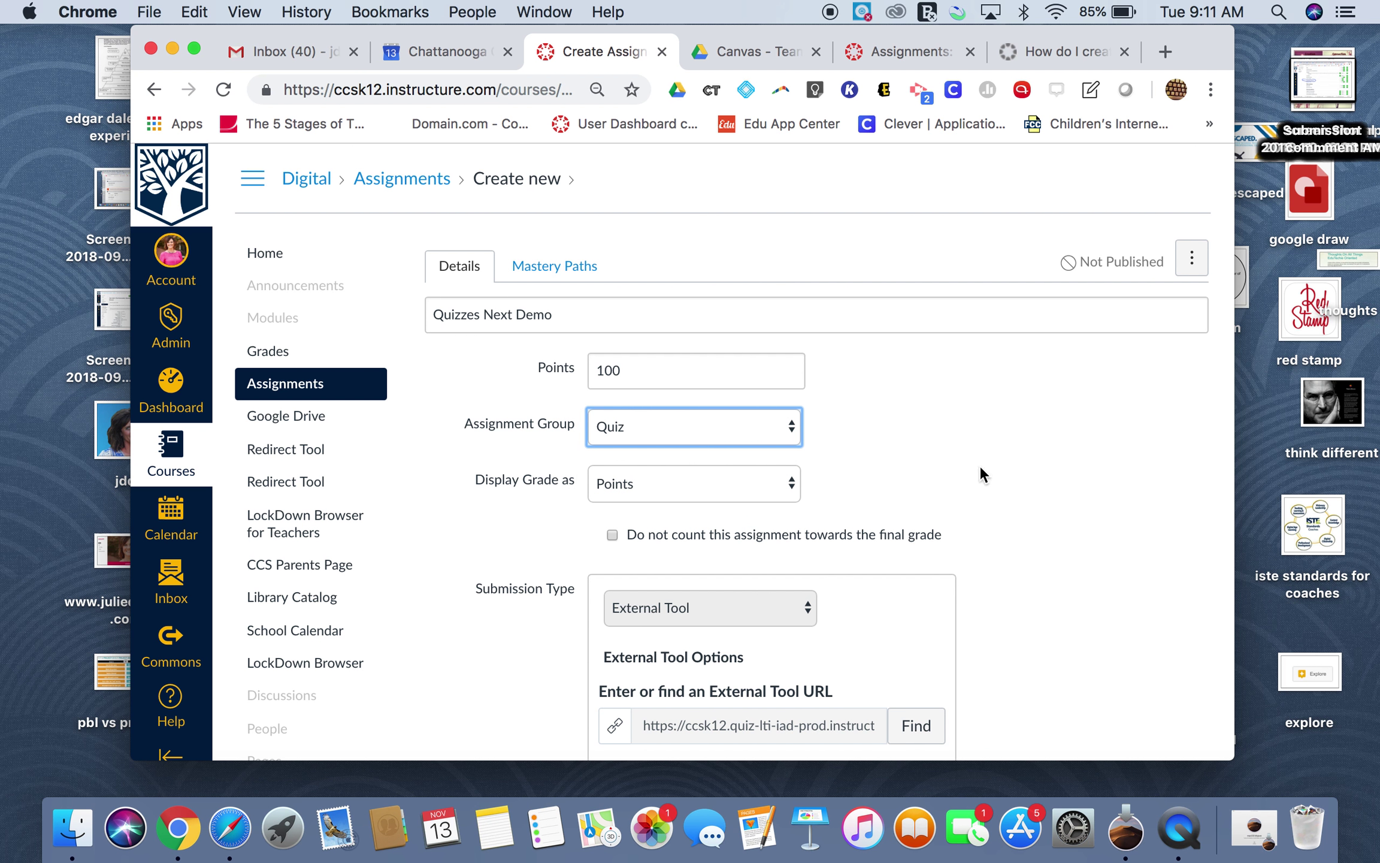
{"action": "scroll", "coordinate": [1034, 495], "scroll_direction": "down", "scroll_amount": 3}
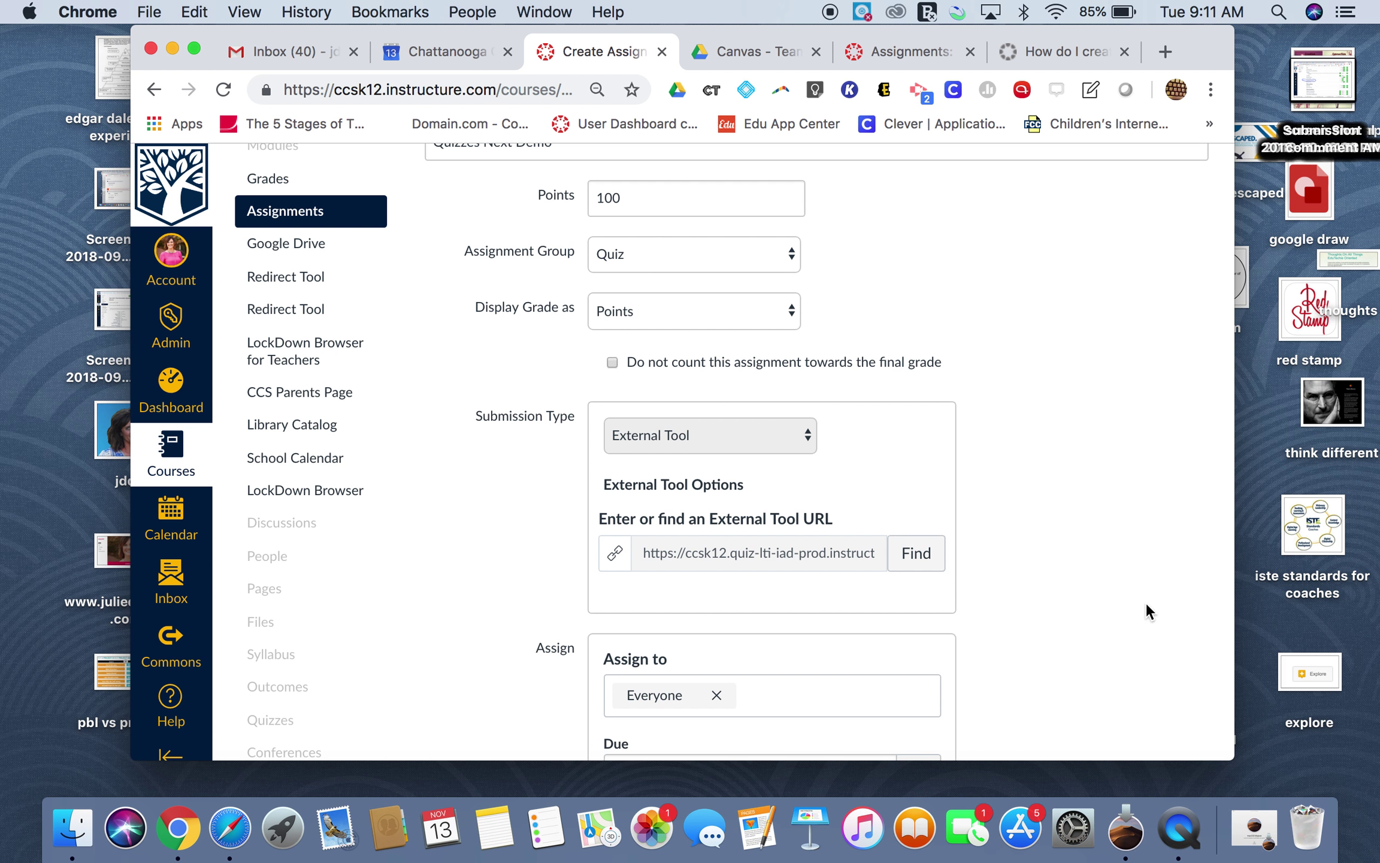
{"action": "scroll", "coordinate": [1146, 601], "scroll_direction": "down", "scroll_amount": 6}
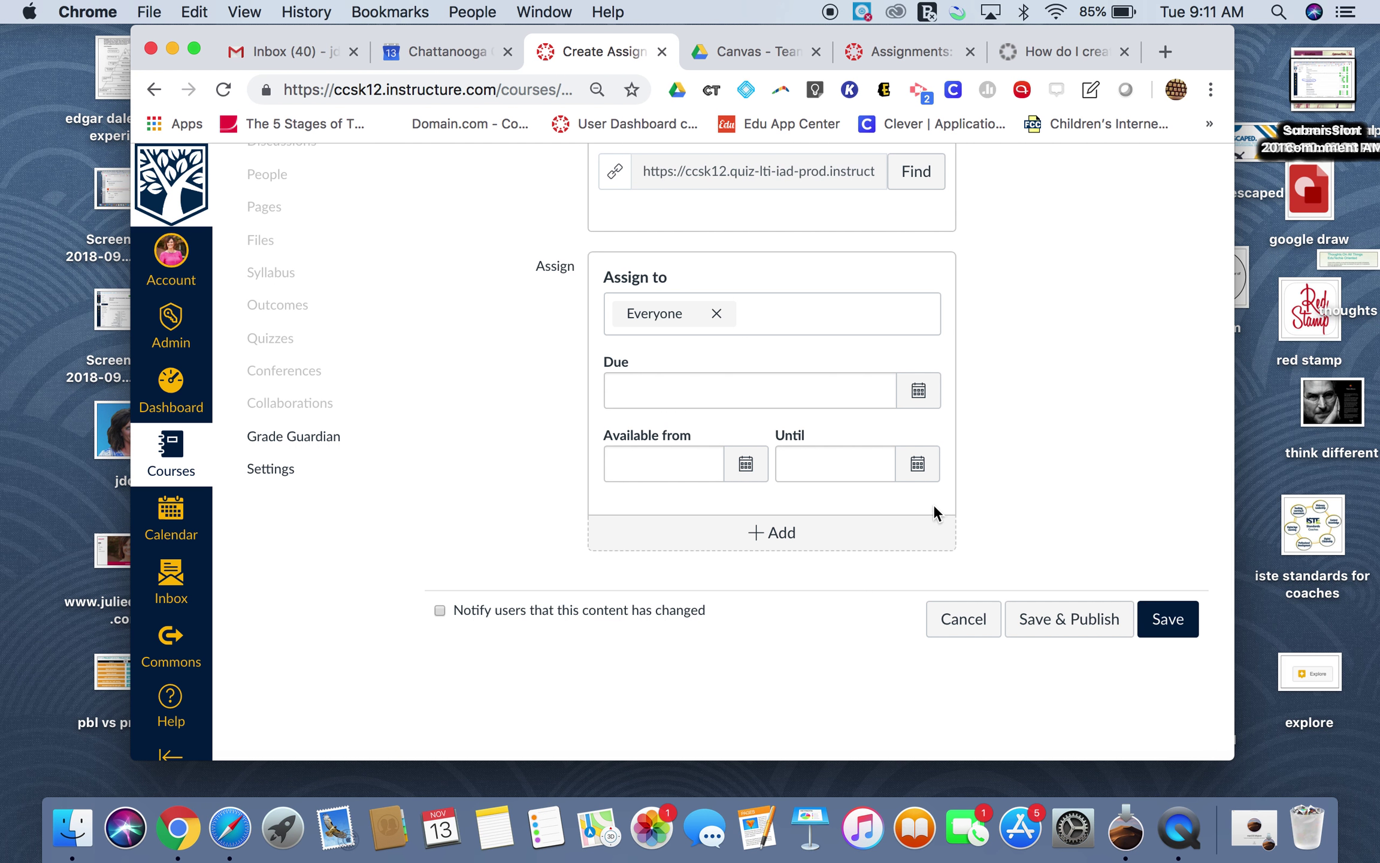
{"action": "left_click", "coordinate": [1183, 623]}
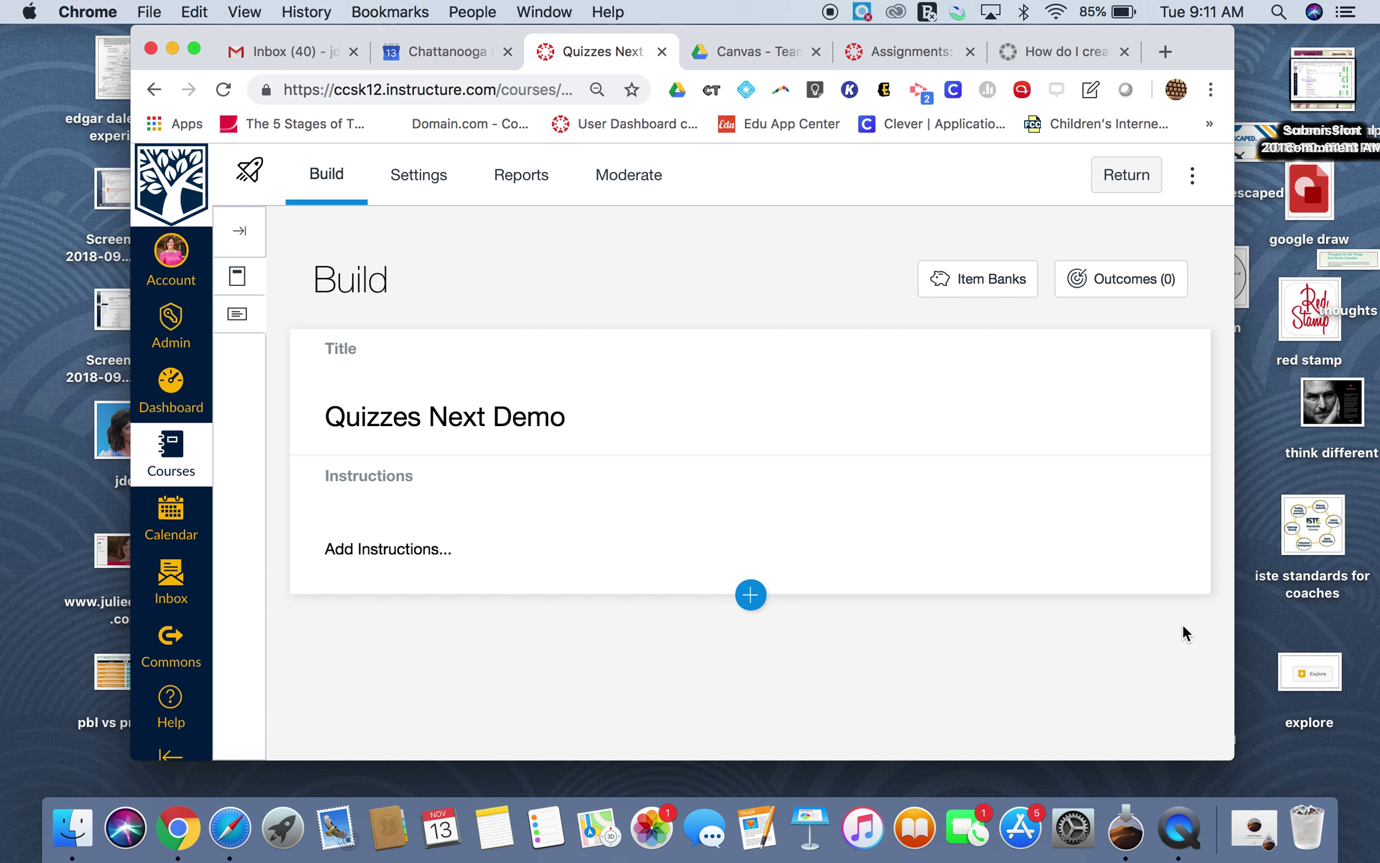
- Write the quiz instructions 'Please answer the following questions:' under the title
{"action": "left_click", "coordinate": [442, 554]}
{"action": "type", "text": "P"}
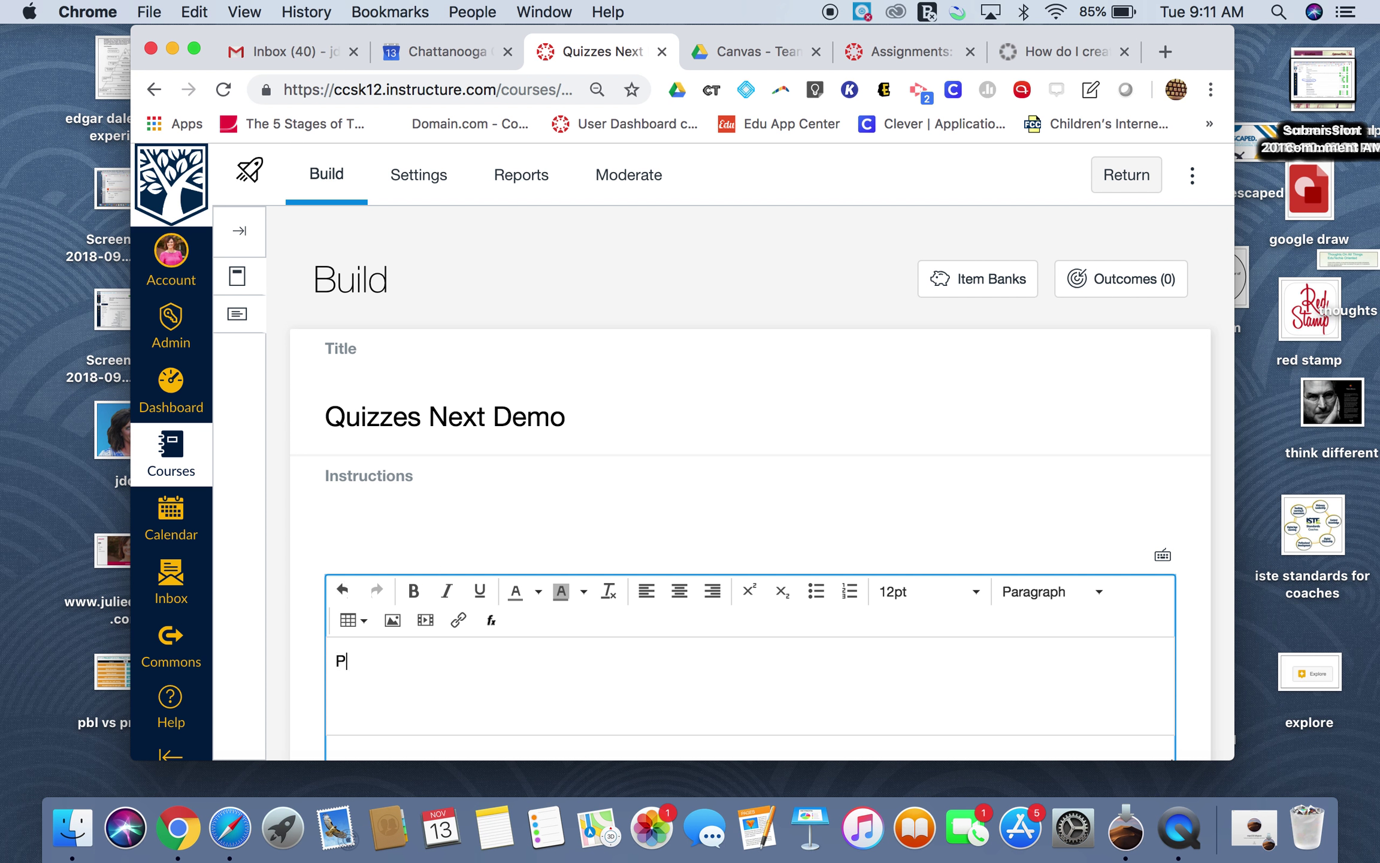
{"action": "type", "text": "lease answer the following qu4ew"}
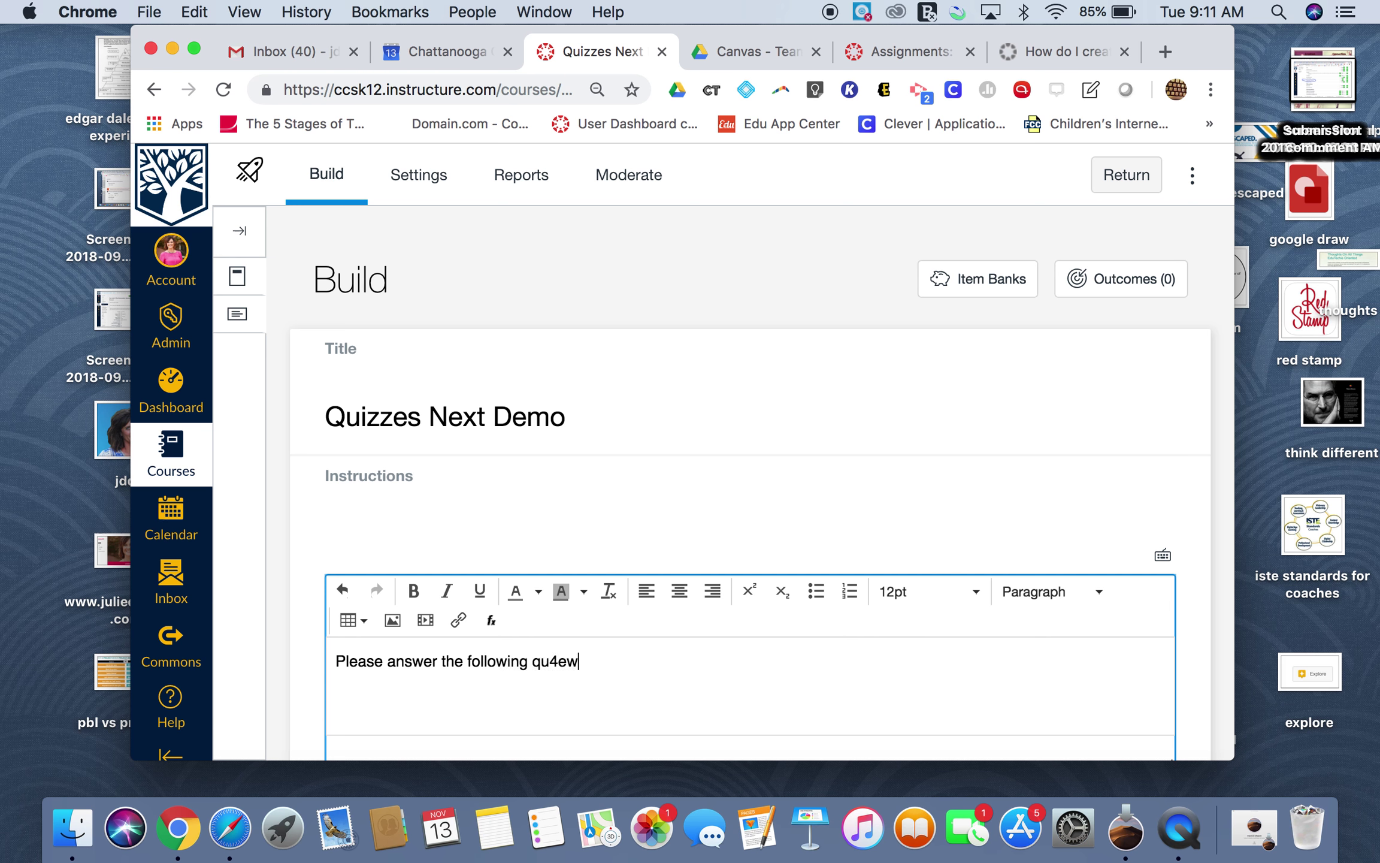
{"action": "type", "text": "ing qu4ew"}
{"action": "key", "text": "BackSpace"}
{"action": "key", "text": "BackSpace"}
{"action": "key", "text": "BackSpace"}
{"action": "type", "text": "estions:"}
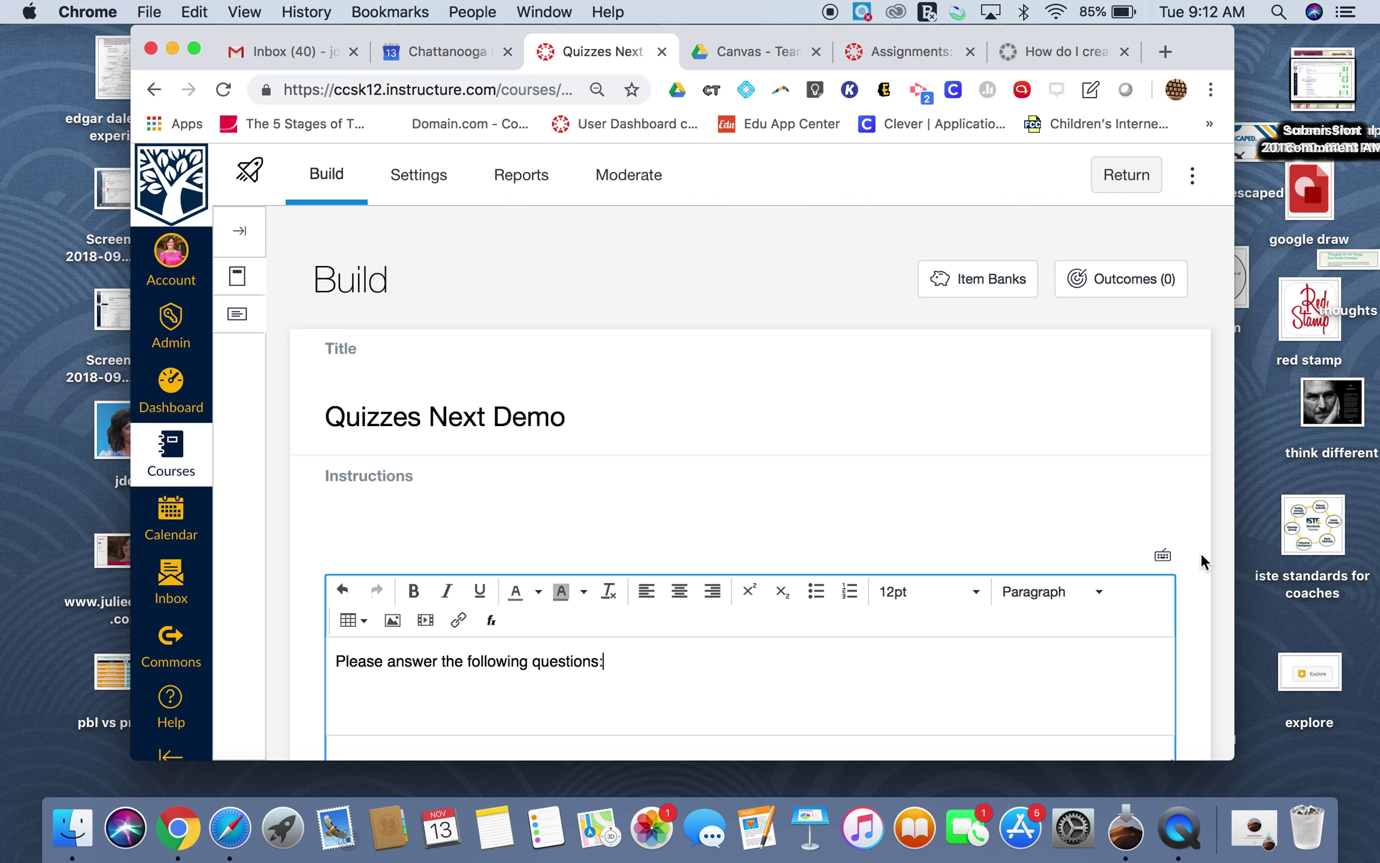
{"action": "left_click", "coordinate": [1200, 557]}
{"action": "scroll", "coordinate": [1200, 560], "scroll_direction": "down", "scroll_amount": 1}
{"action": "scroll", "coordinate": [1211, 636], "scroll_direction": "down", "scroll_amount": 3}
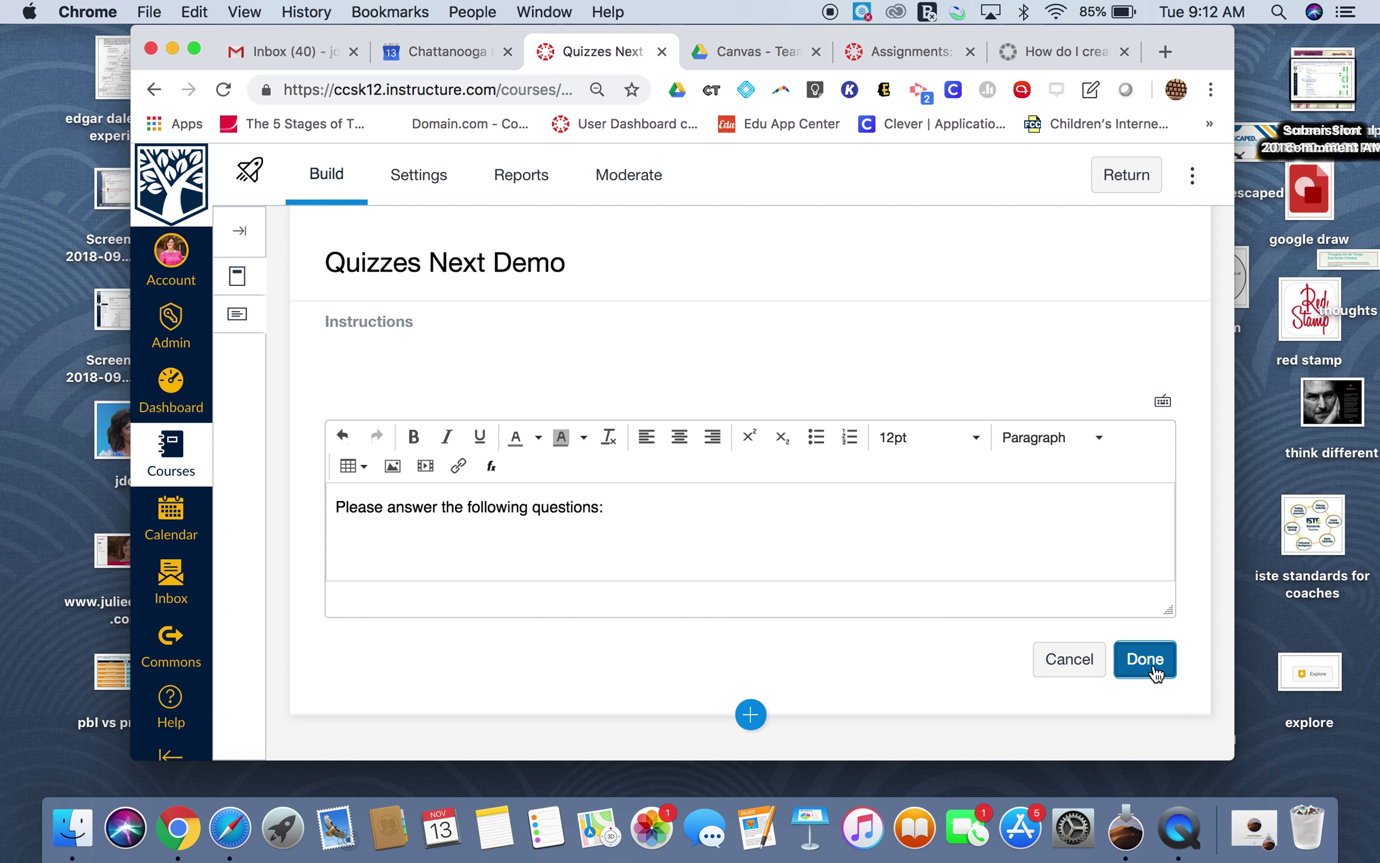
{"action": "left_click", "coordinate": [1146, 659]}
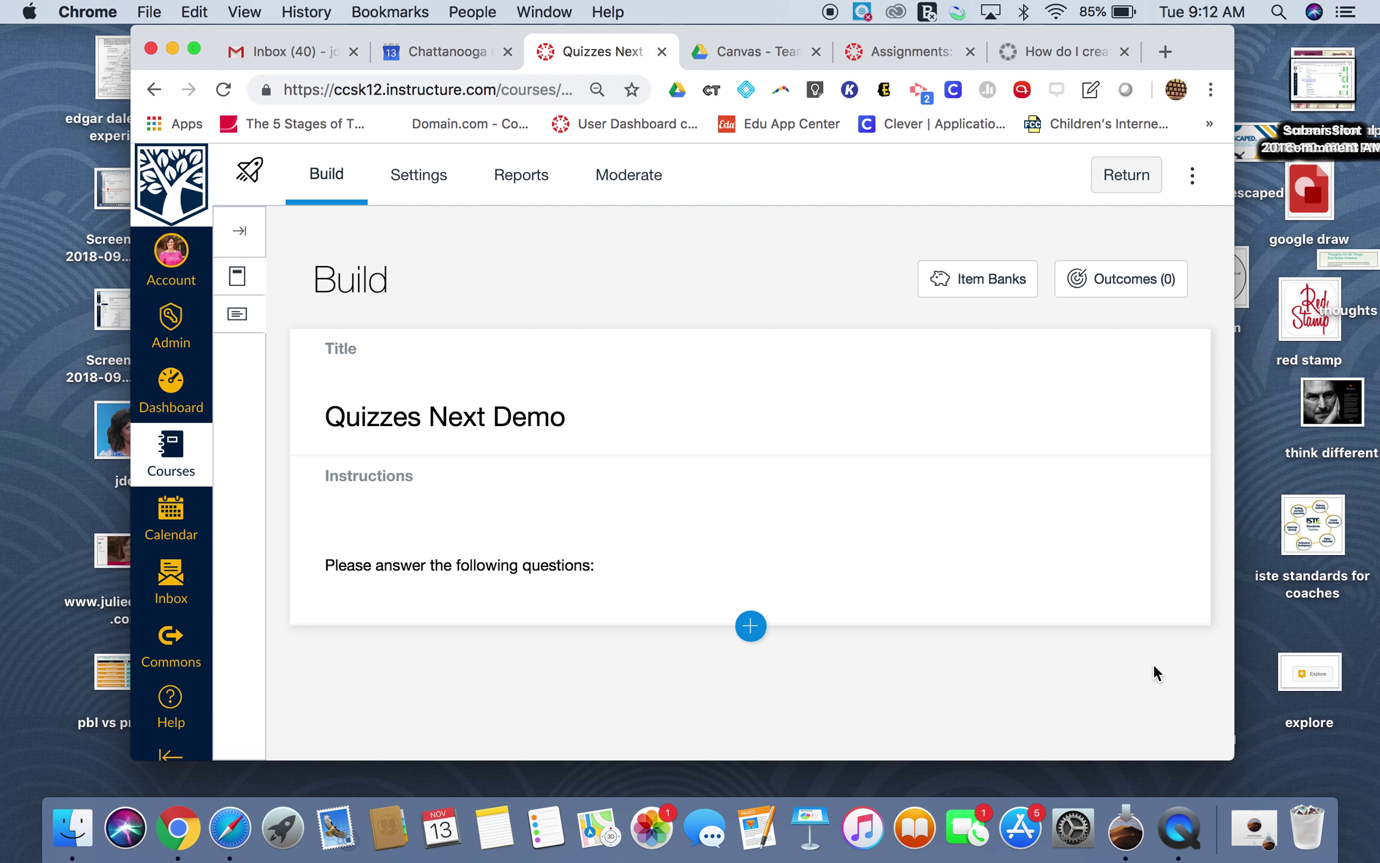
{"action": "left_click", "coordinate": [750, 626]}
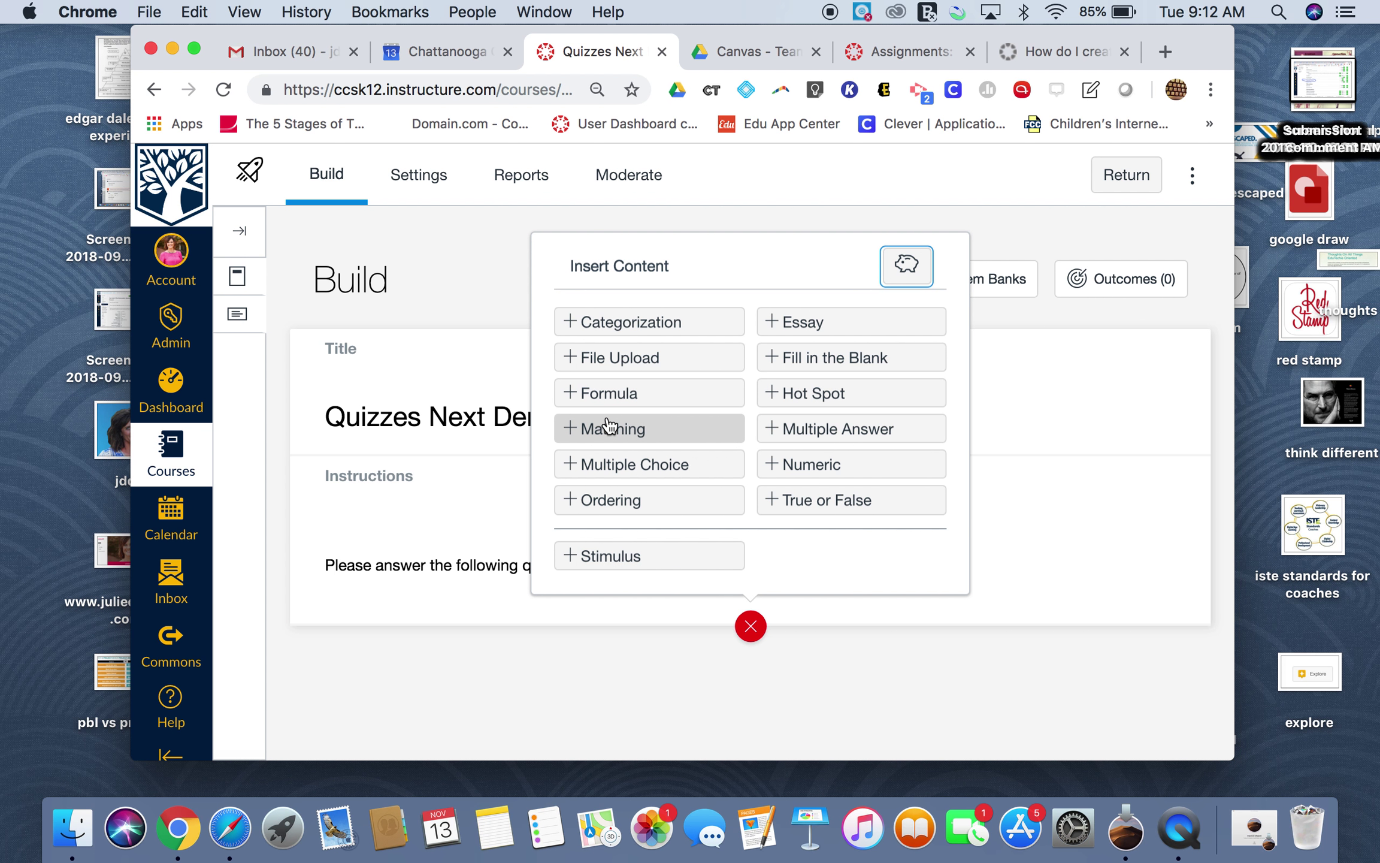
- Add a multiple-choice question and title it 'Tech Outcomes'
{"action": "left_click", "coordinate": [639, 465]}
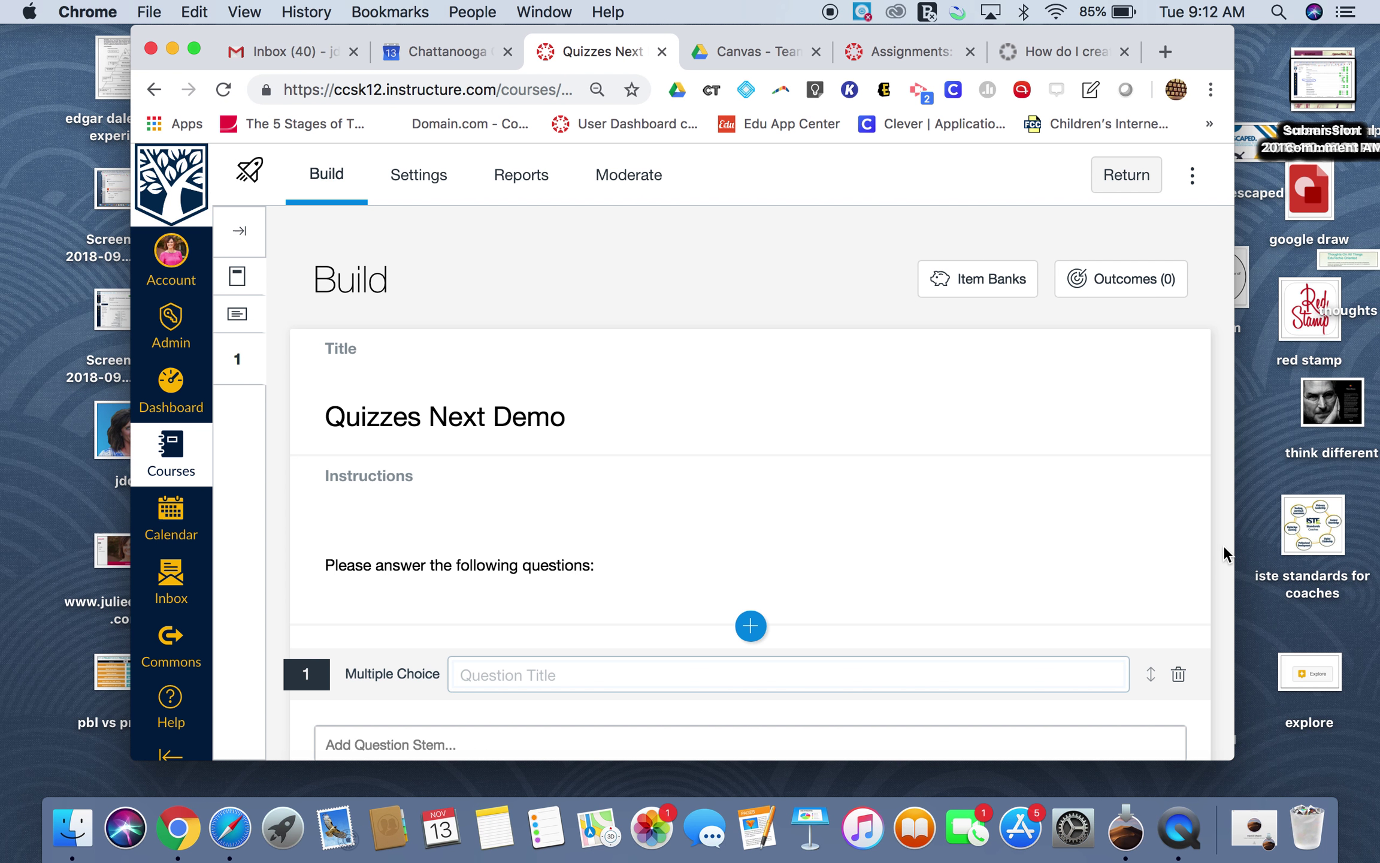
{"action": "left_click", "coordinate": [556, 680]}
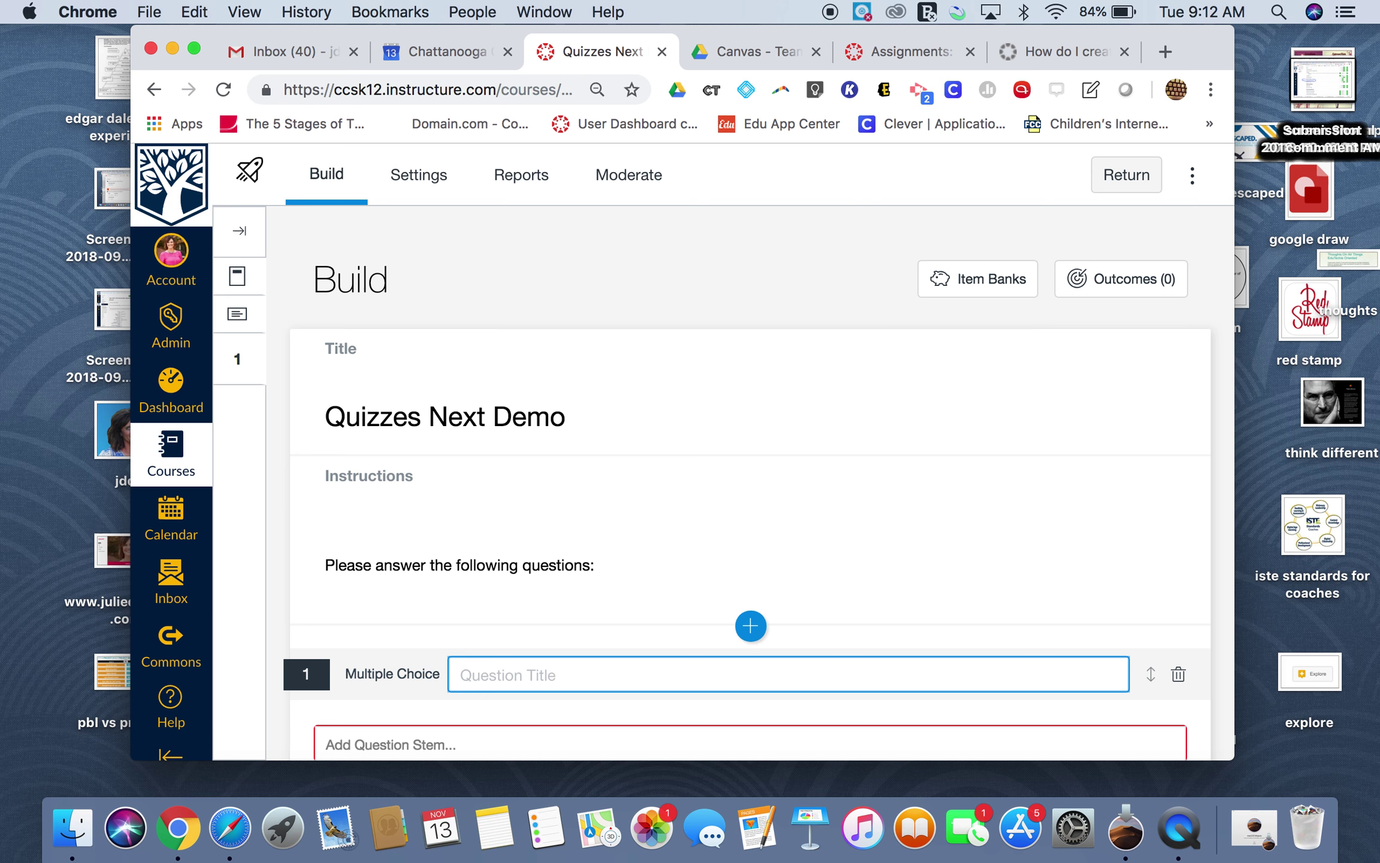
{"action": "type", "text": "What is the term "}
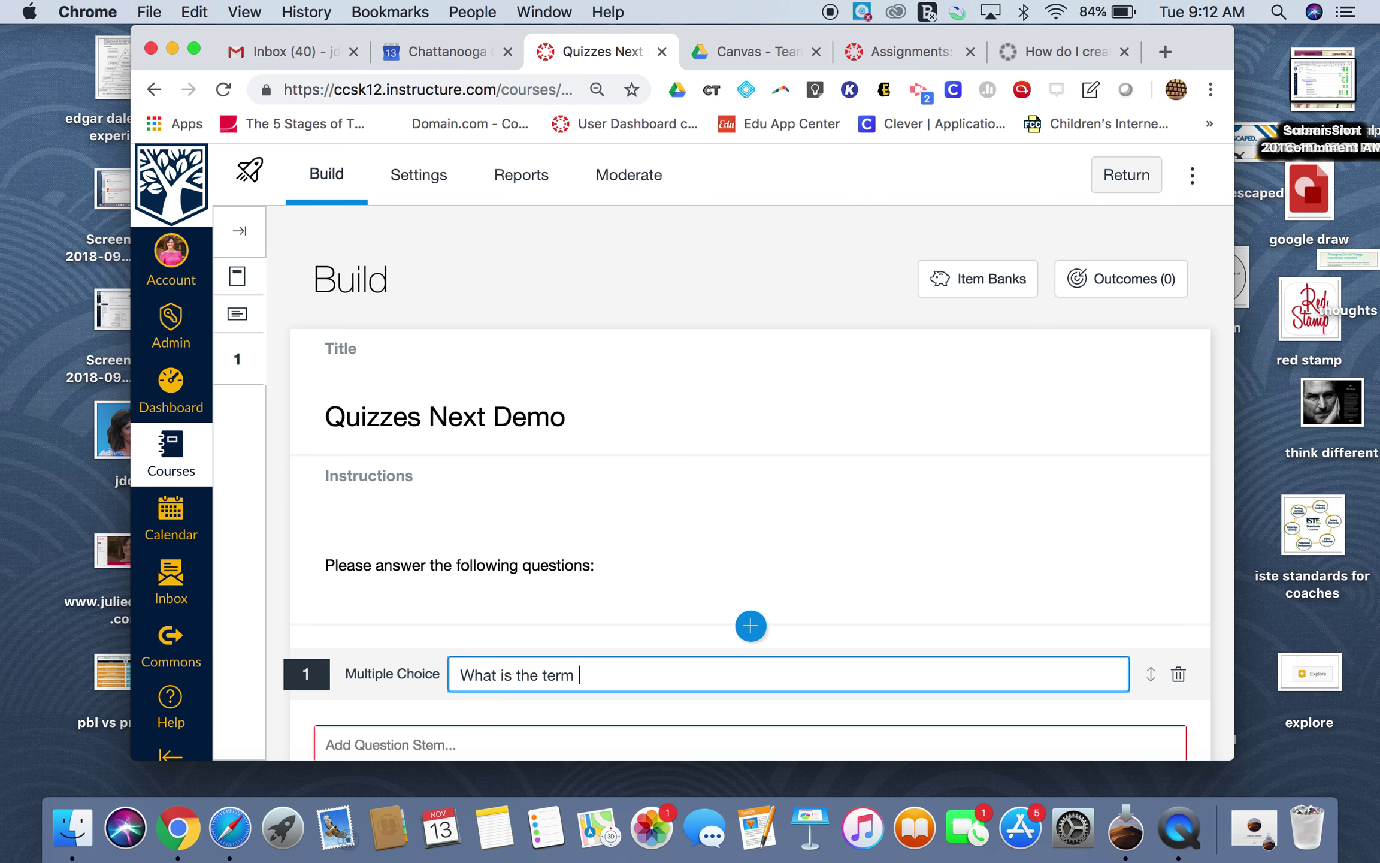
{"action": "type", "text": "used to"}
{"action": "type", "text": "discern good digit"}
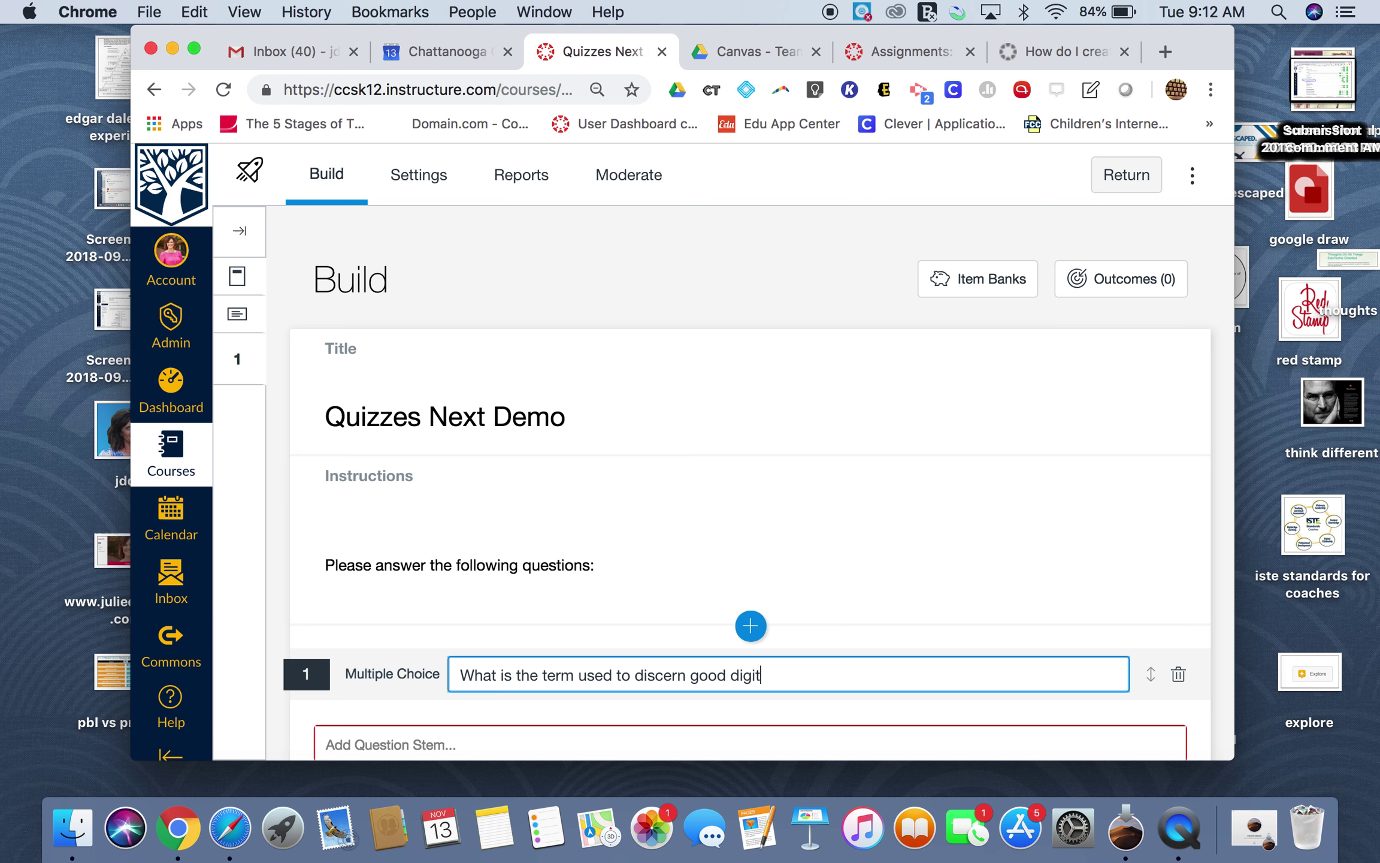
{"action": "type", "text": "al resources?"}
{"action": "left_click", "coordinate": [1221, 691]}
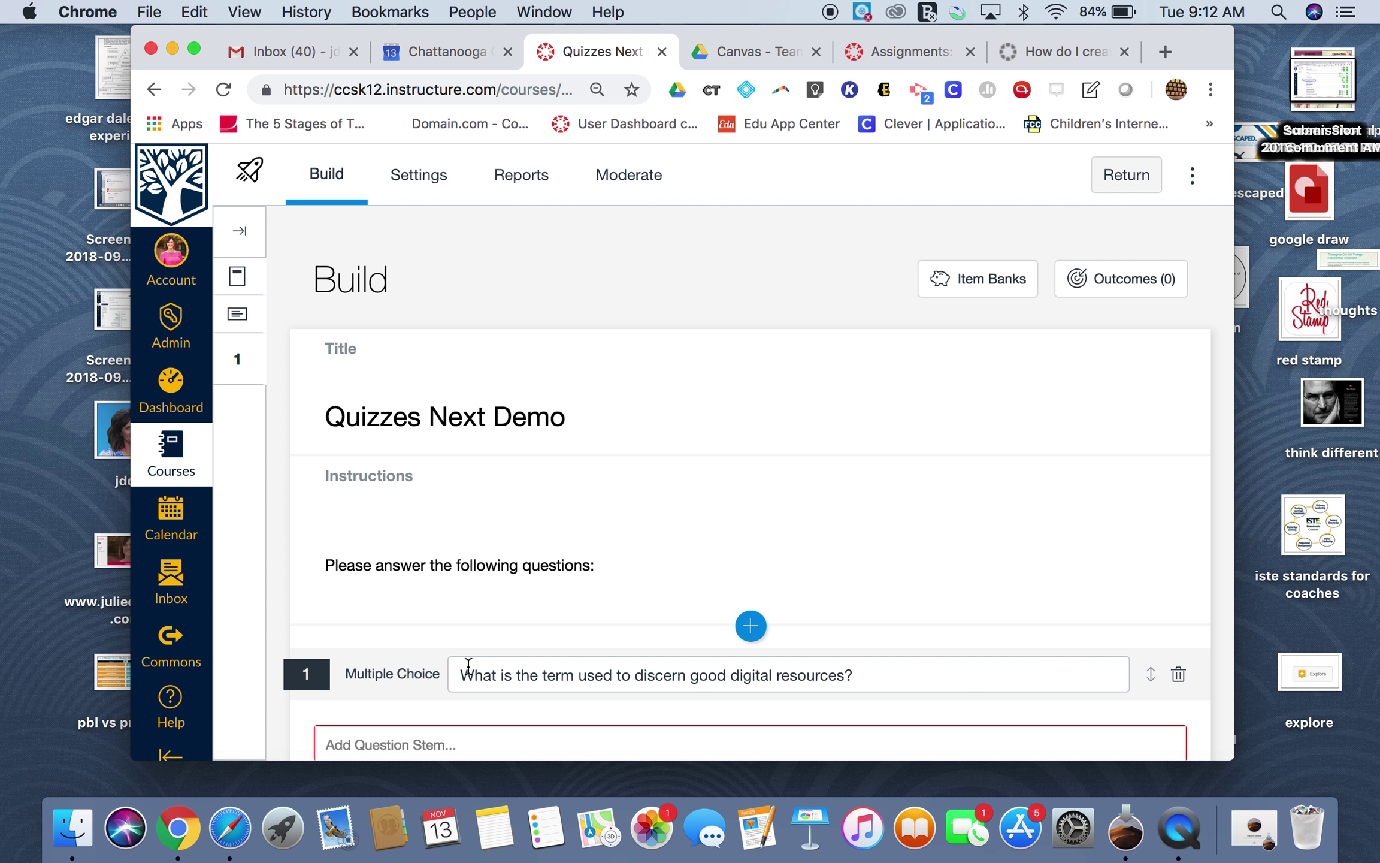
{"action": "left_click_drag", "start_coordinate": [460, 674], "coordinate": [924, 674]}
{"action": "key", "text": "super+c"}
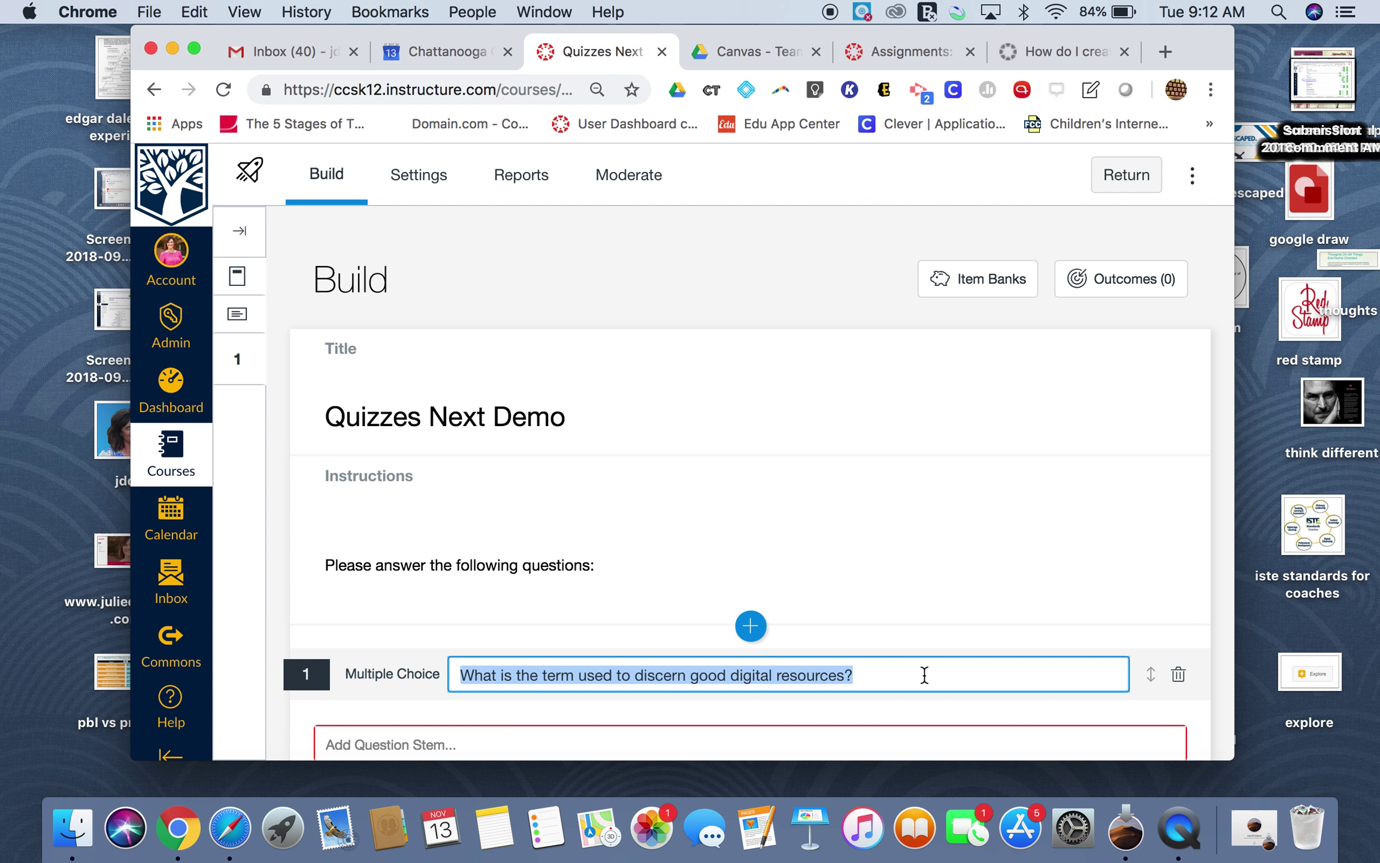
{"action": "key", "text": "BackSpace"}
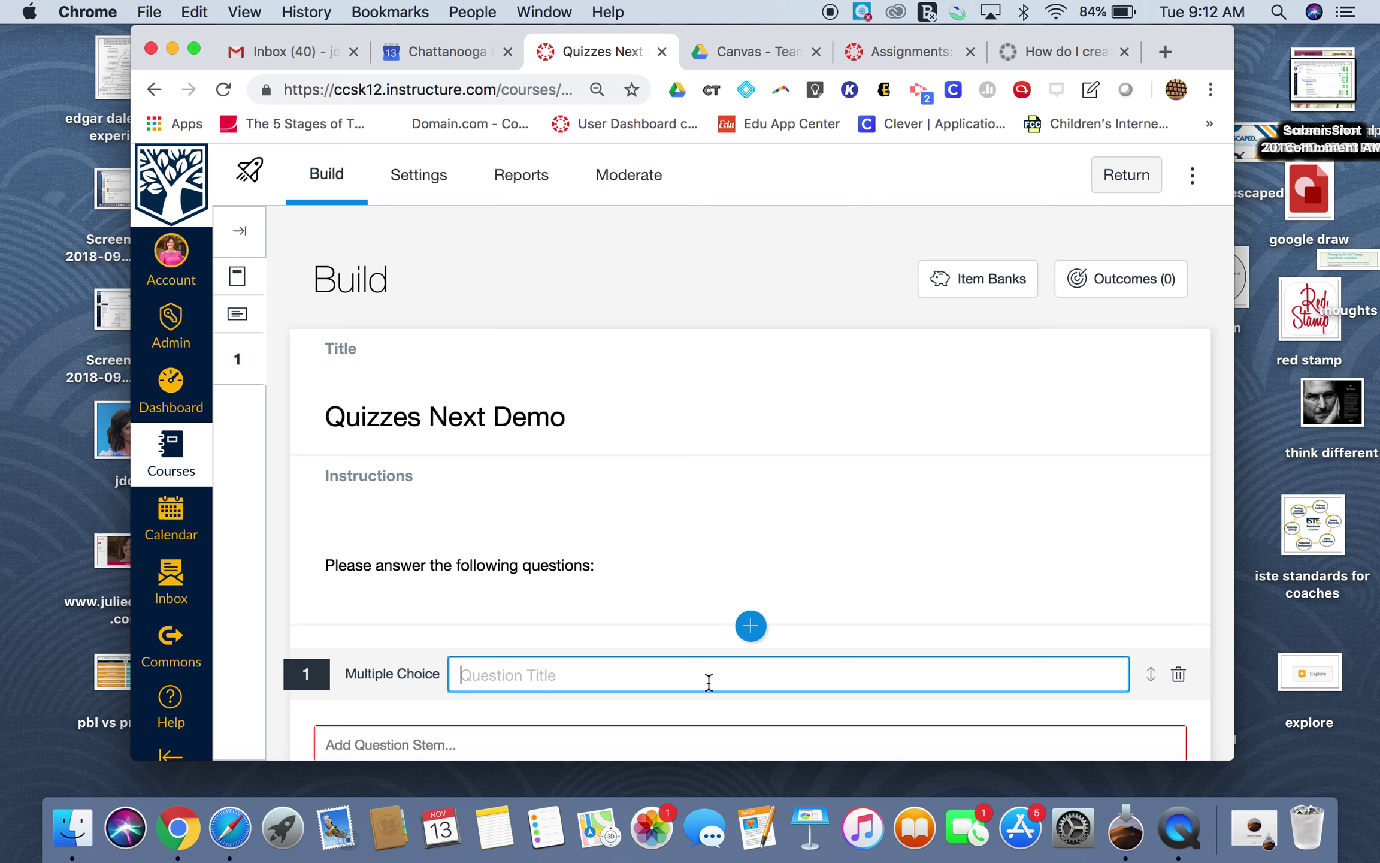
{"action": "type", "text": "Tech Outcomes"}
{"action": "left_click", "coordinate": [1203, 702]}
- Paste 'What is the term used to discern good digital resources?' into the question stem
{"action": "scroll", "coordinate": [1204, 702], "scroll_direction": "down", "scroll_amount": 3}
{"action": "left_click", "coordinate": [498, 608]}
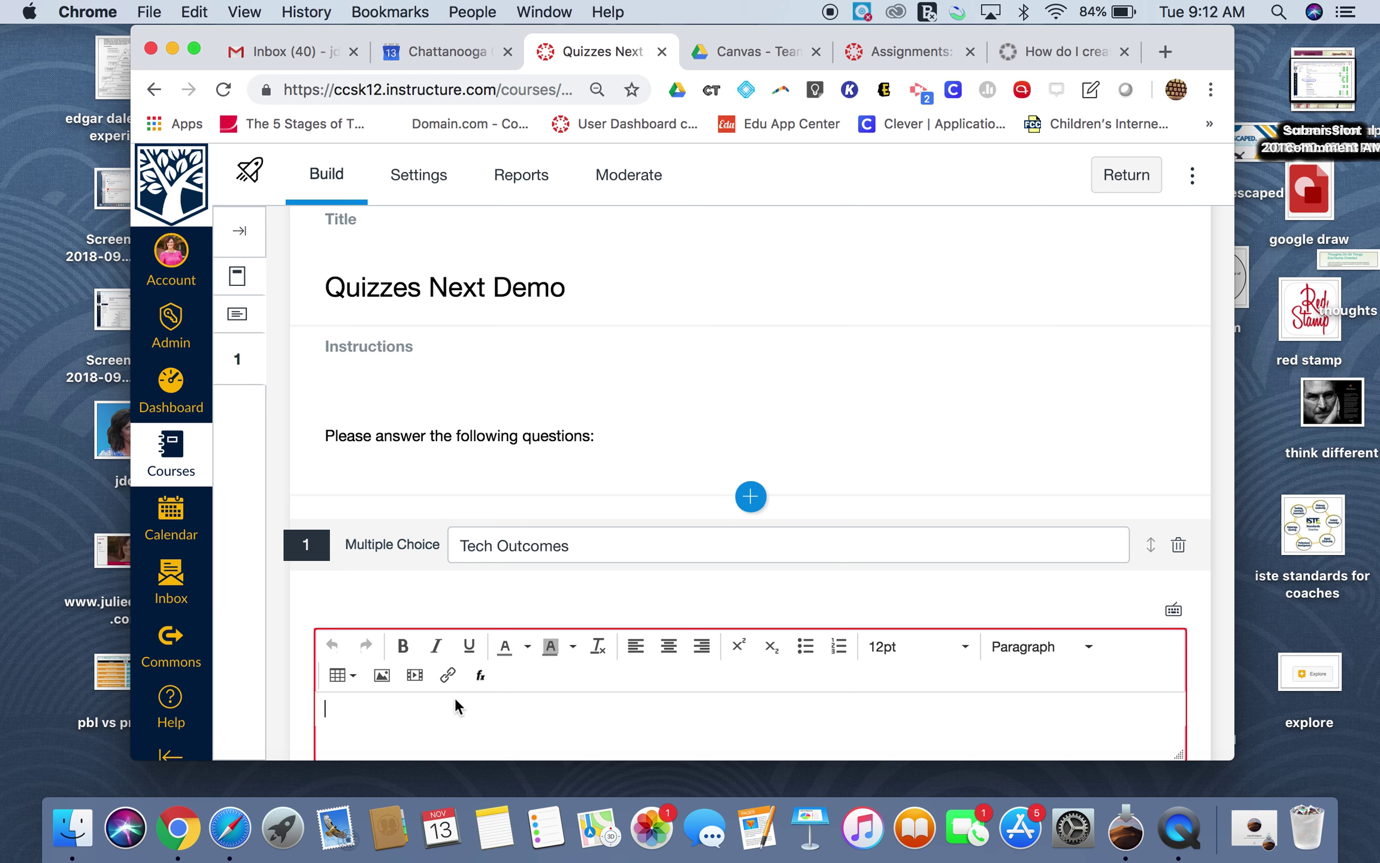
{"action": "key", "text": "super+v"}
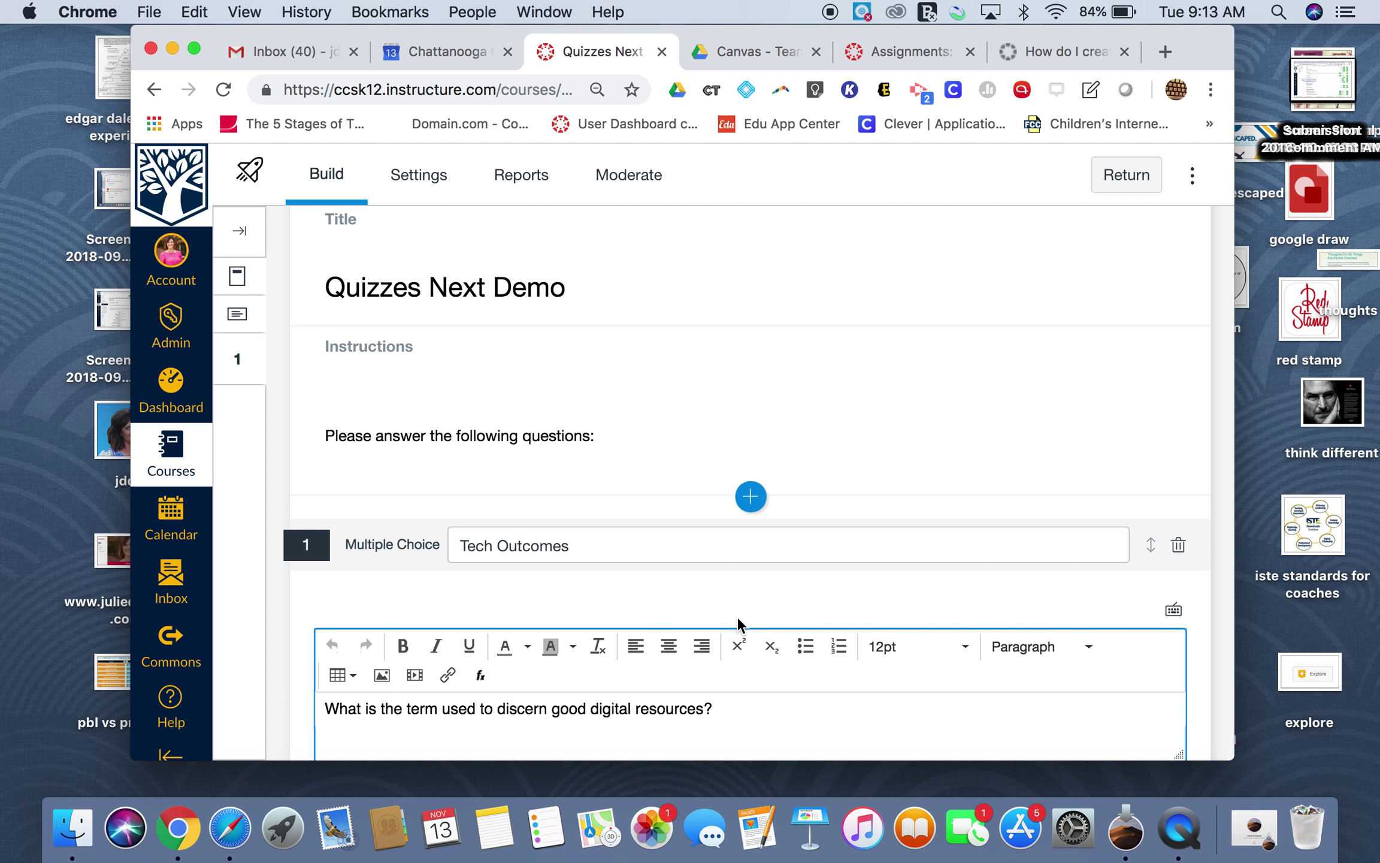
- Upload and embed '4 c's of tech integration.png' into question 1's stem
{"action": "left_click", "coordinate": [1201, 664]}
{"action": "scroll", "coordinate": [1201, 665], "scroll_direction": "down", "scroll_amount": 2}
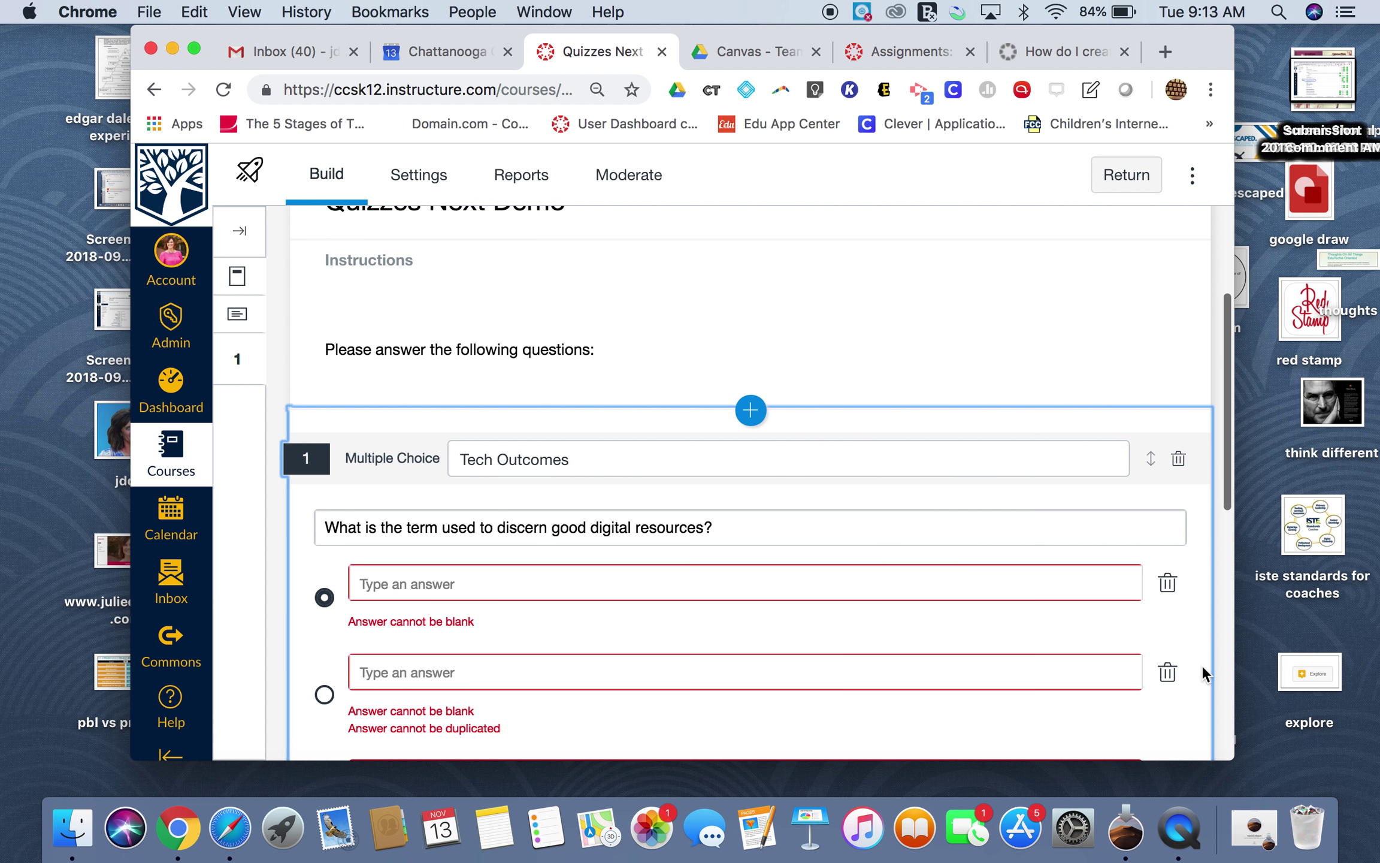
{"action": "left_click", "coordinate": [764, 526]}
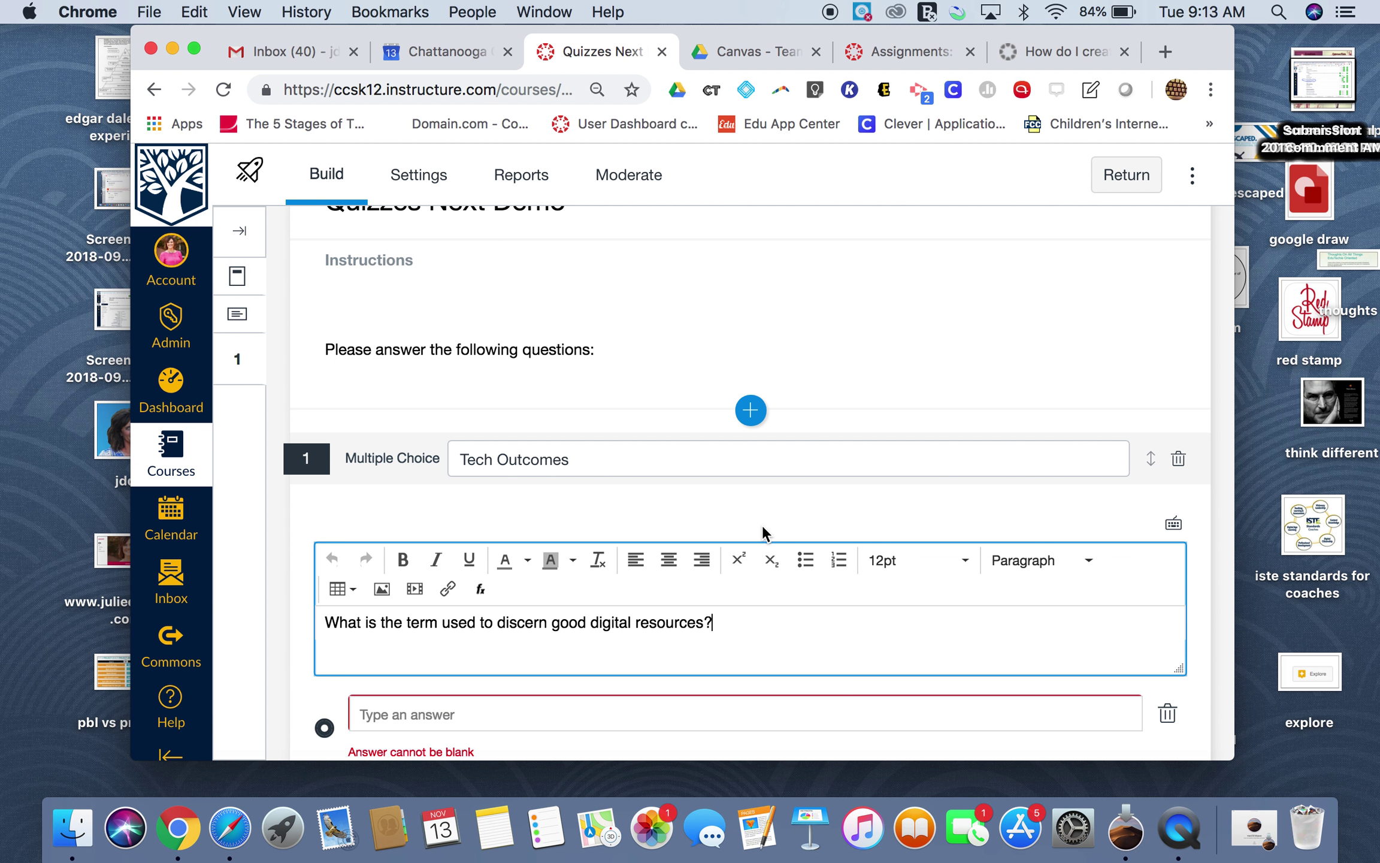
{"action": "left_click", "coordinate": [381, 588]}
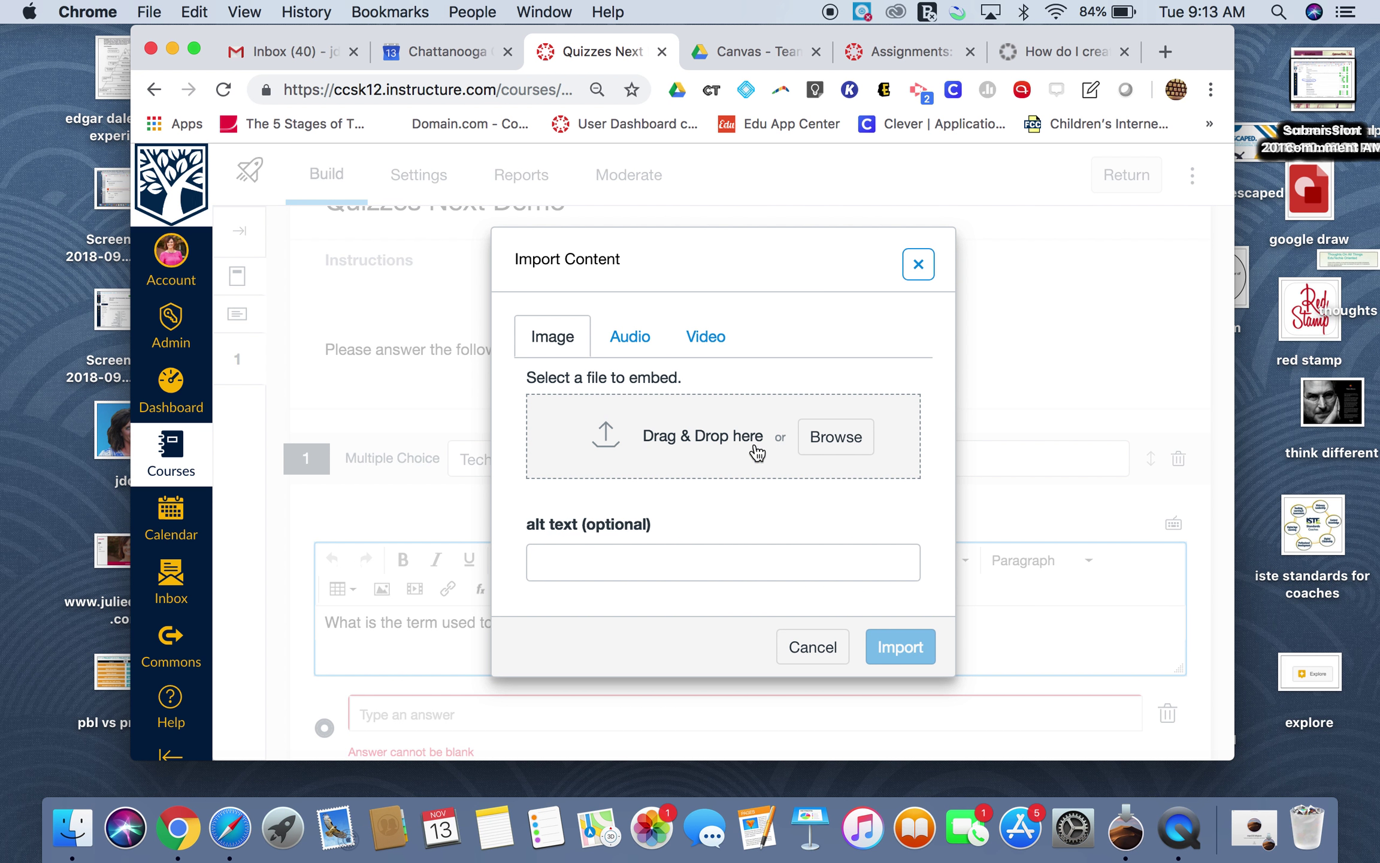
{"action": "left_click", "coordinate": [841, 447]}
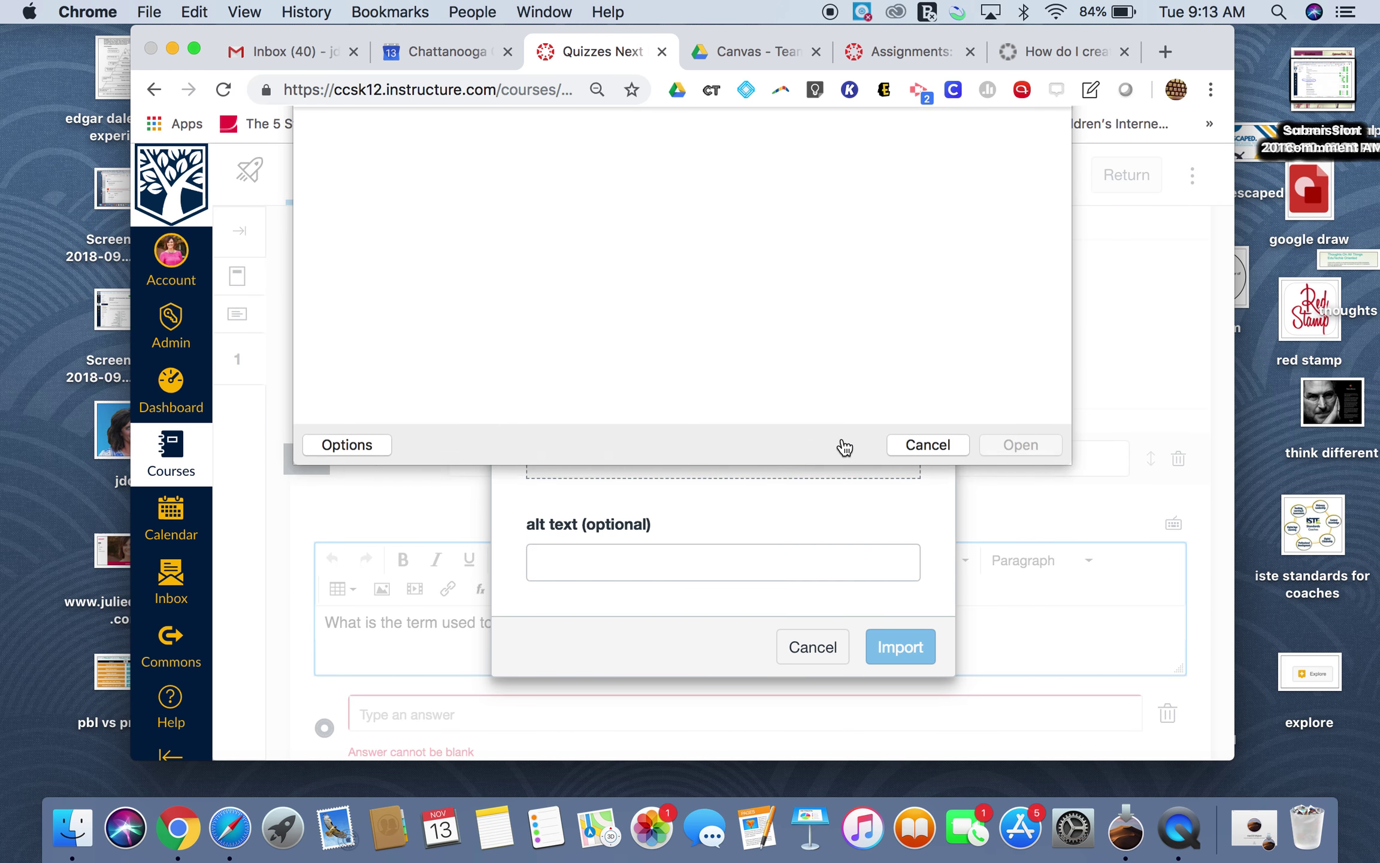
{"action": "left_click", "coordinate": [999, 127]}
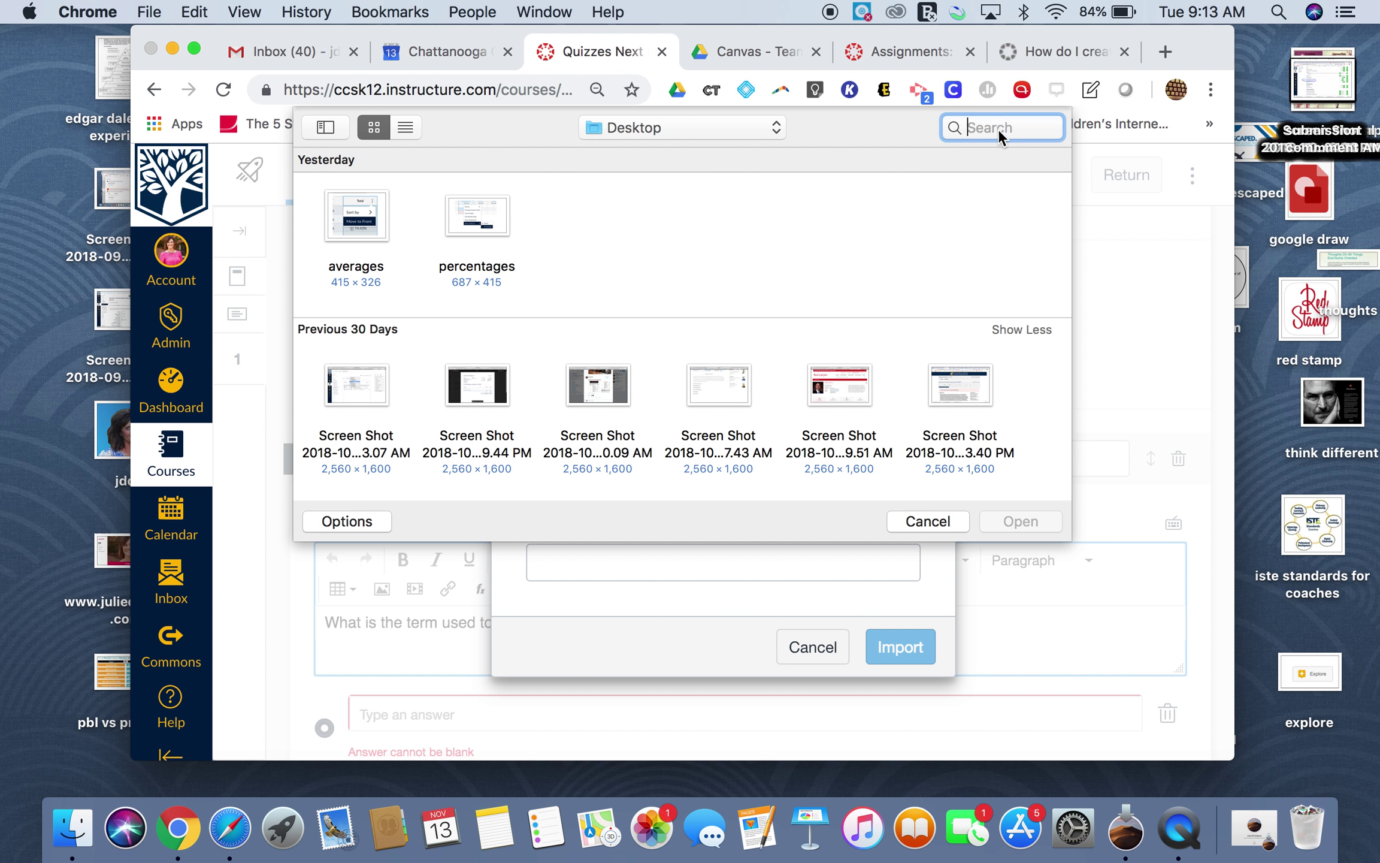
{"action": "type", "text": "4 c's"}
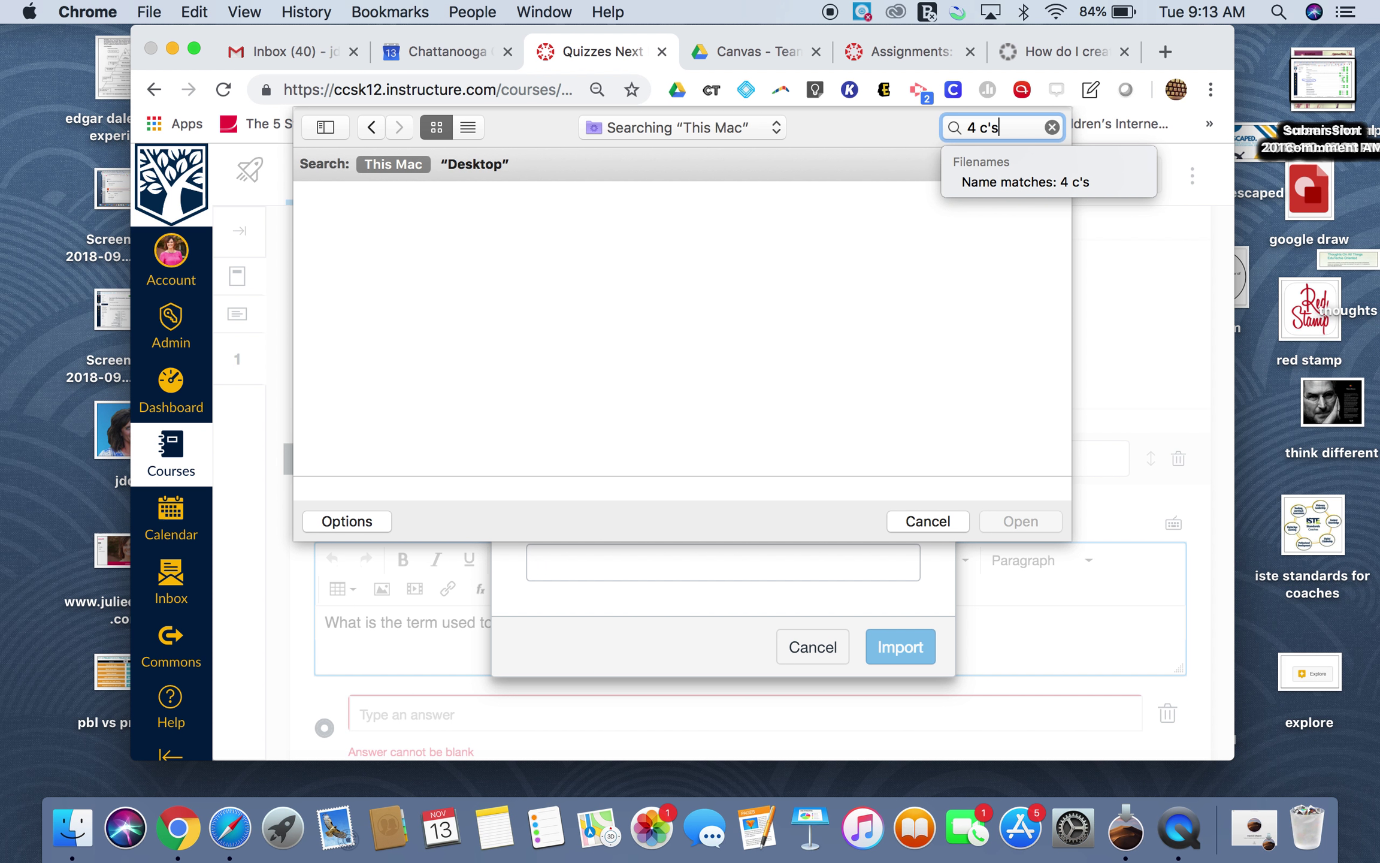
{"action": "left_click", "coordinate": [360, 252]}
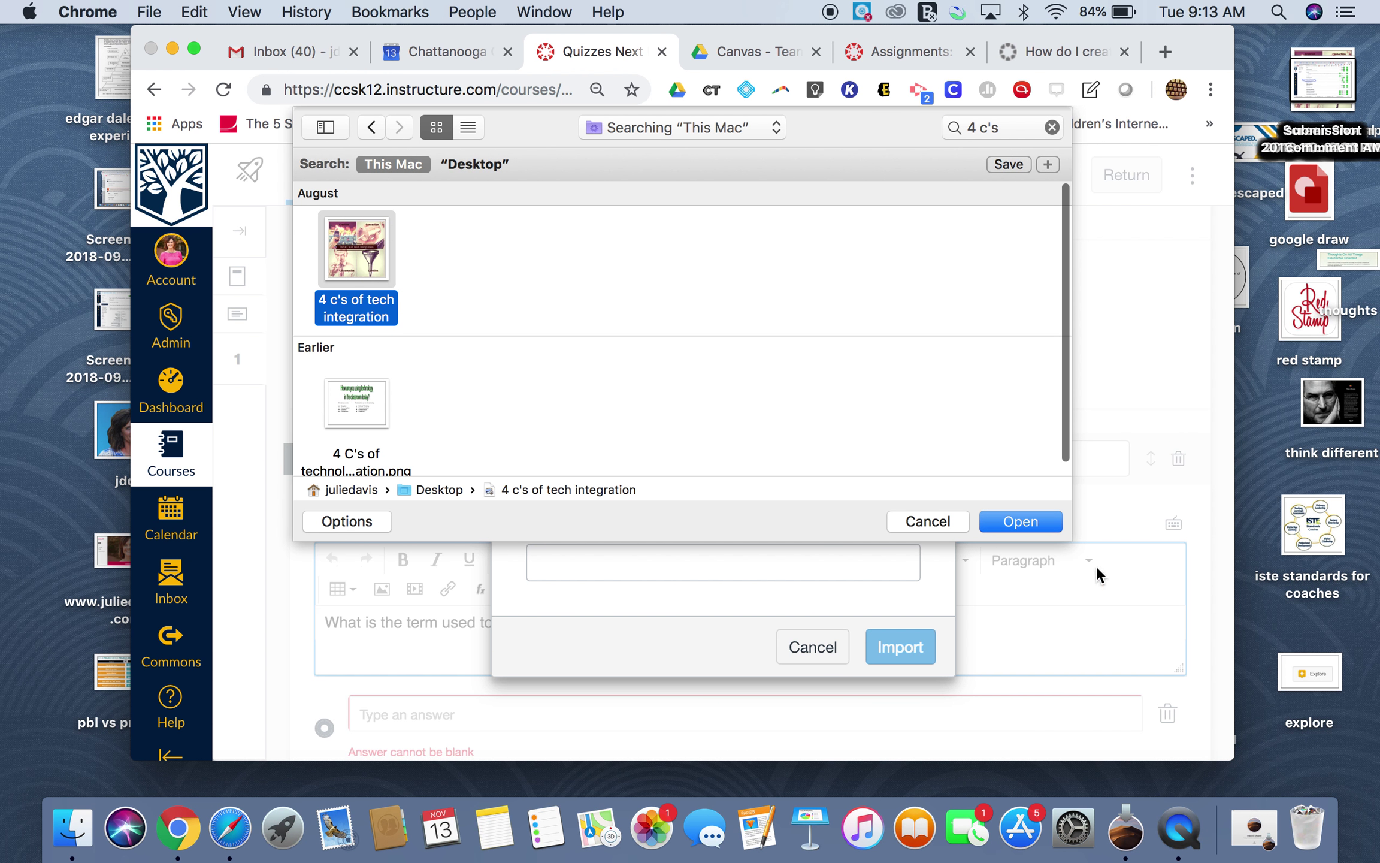
{"action": "left_click", "coordinate": [1042, 523]}
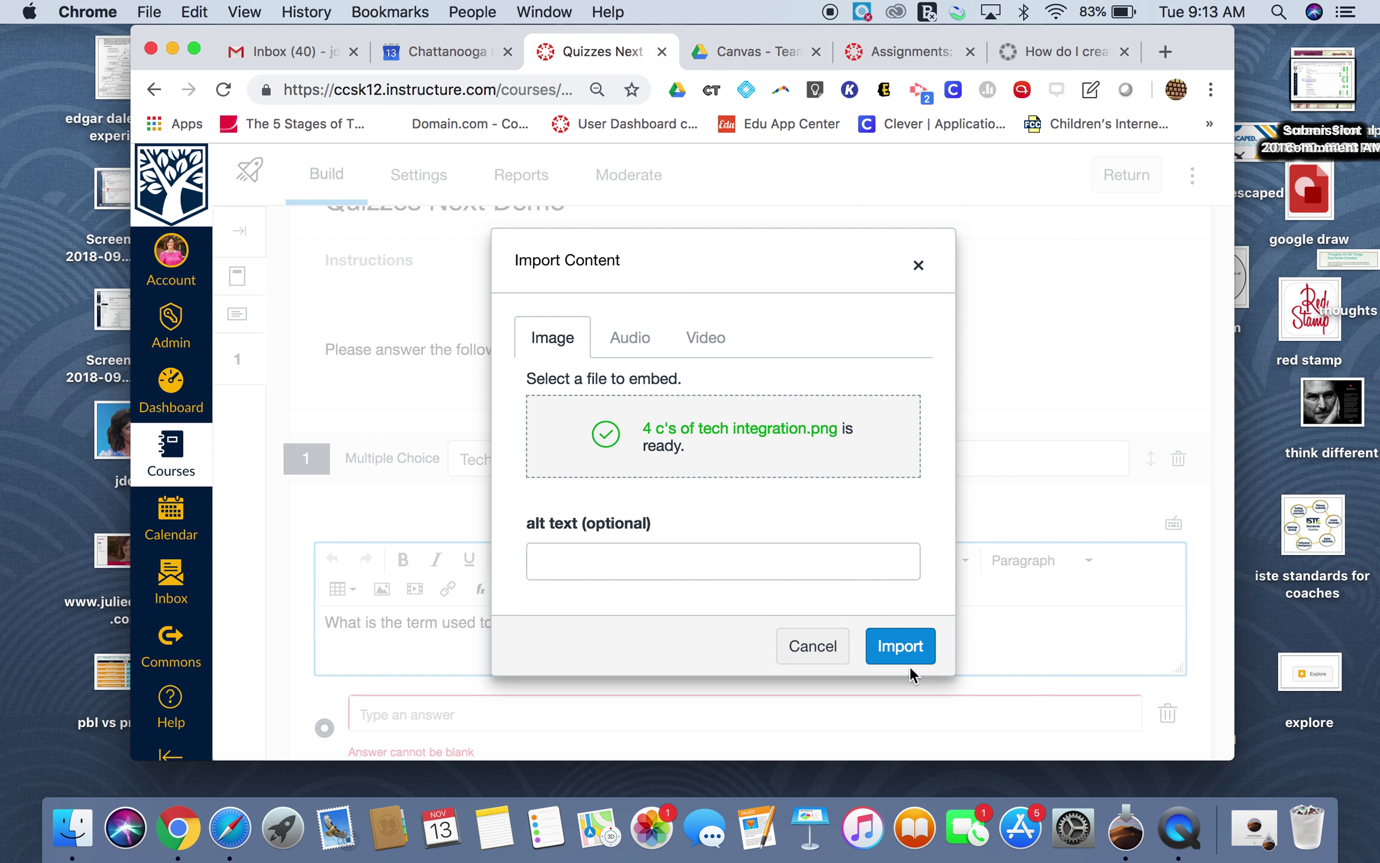
{"action": "left_click", "coordinate": [908, 661]}
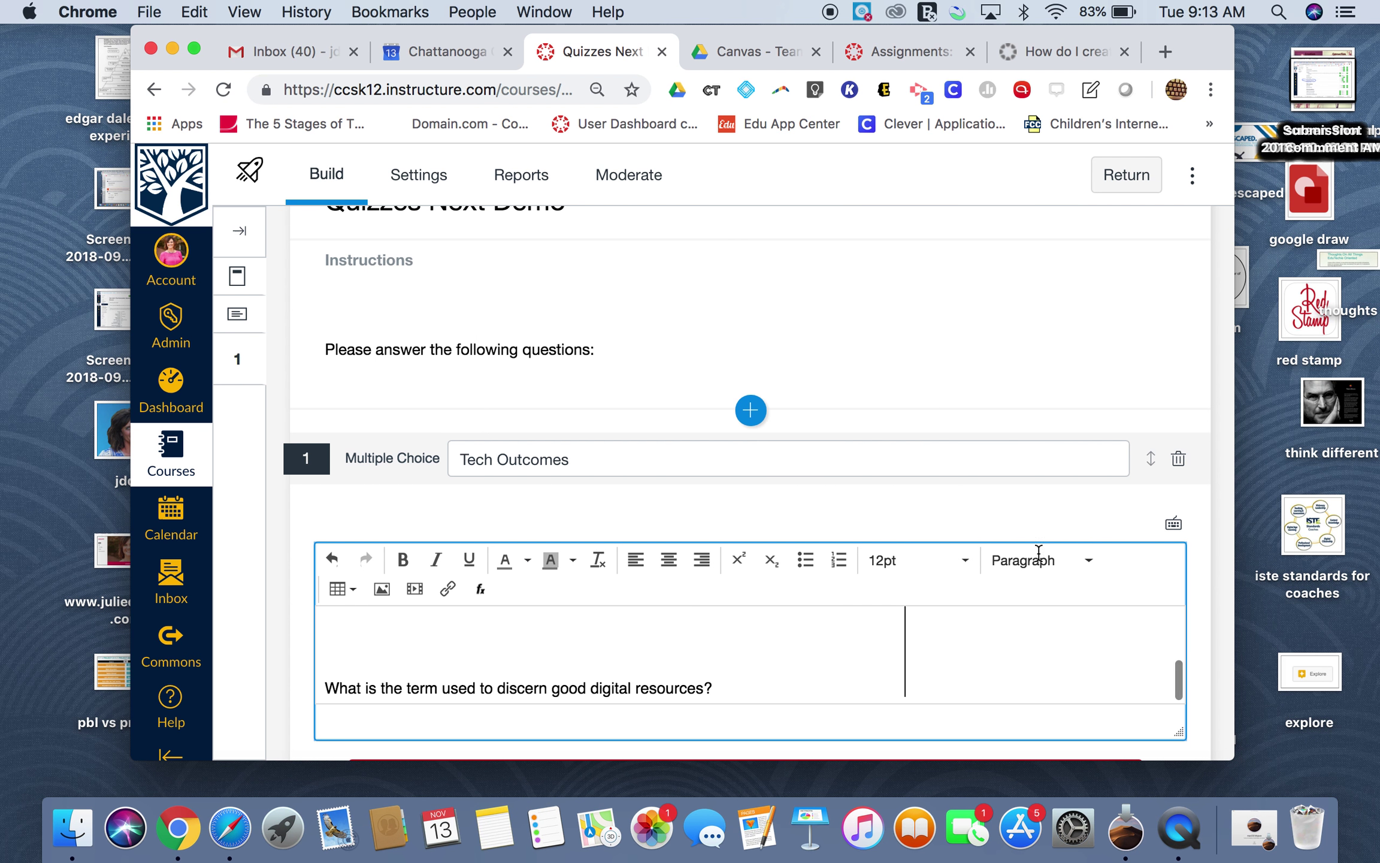
{"action": "left_click", "coordinate": [1192, 650]}
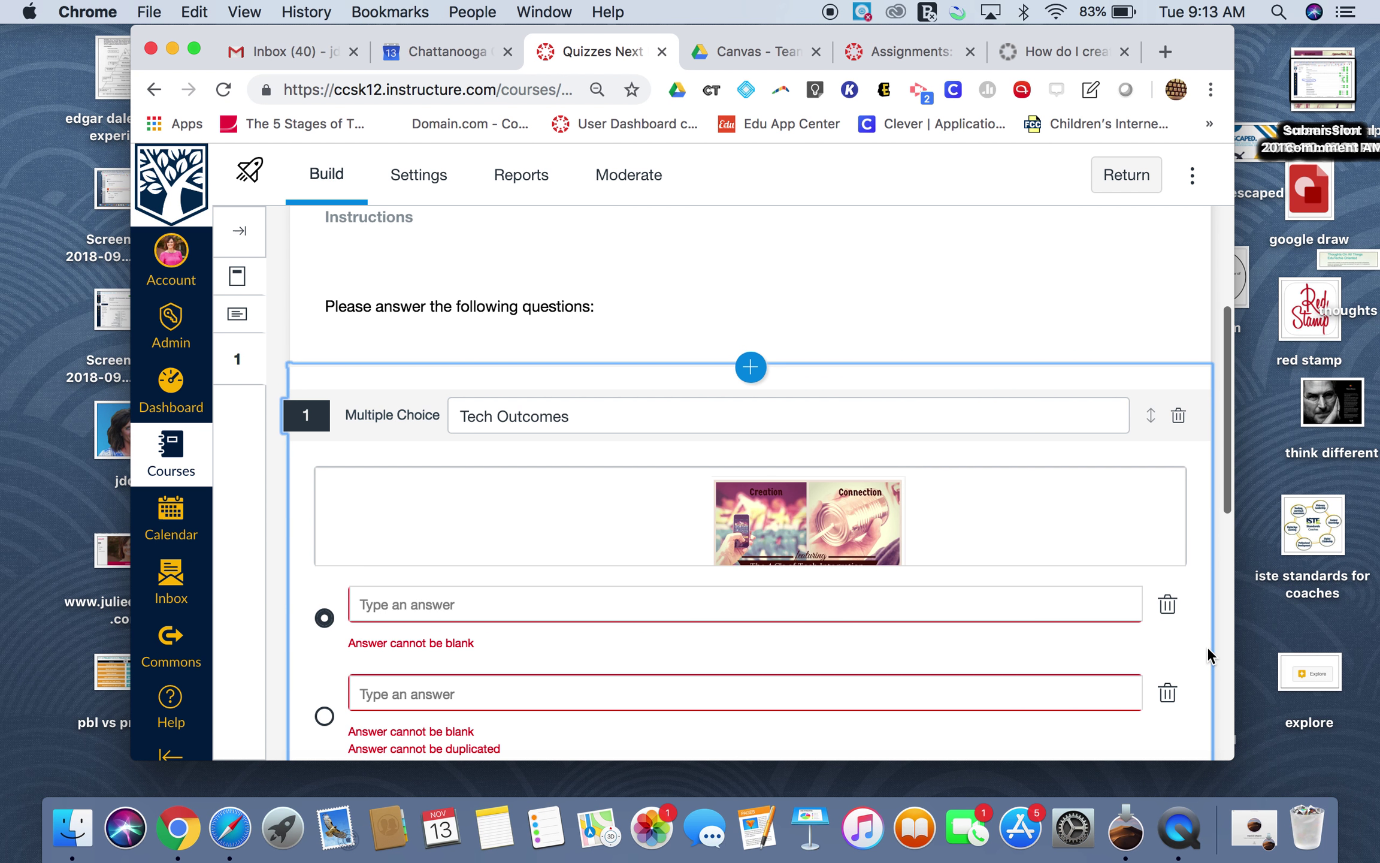
- Enter 'Curation' and 'consumption' as the first two answer choices
{"action": "scroll", "coordinate": [1020, 641], "scroll_direction": "down", "scroll_amount": 3}
{"action": "left_click", "coordinate": [385, 517]}
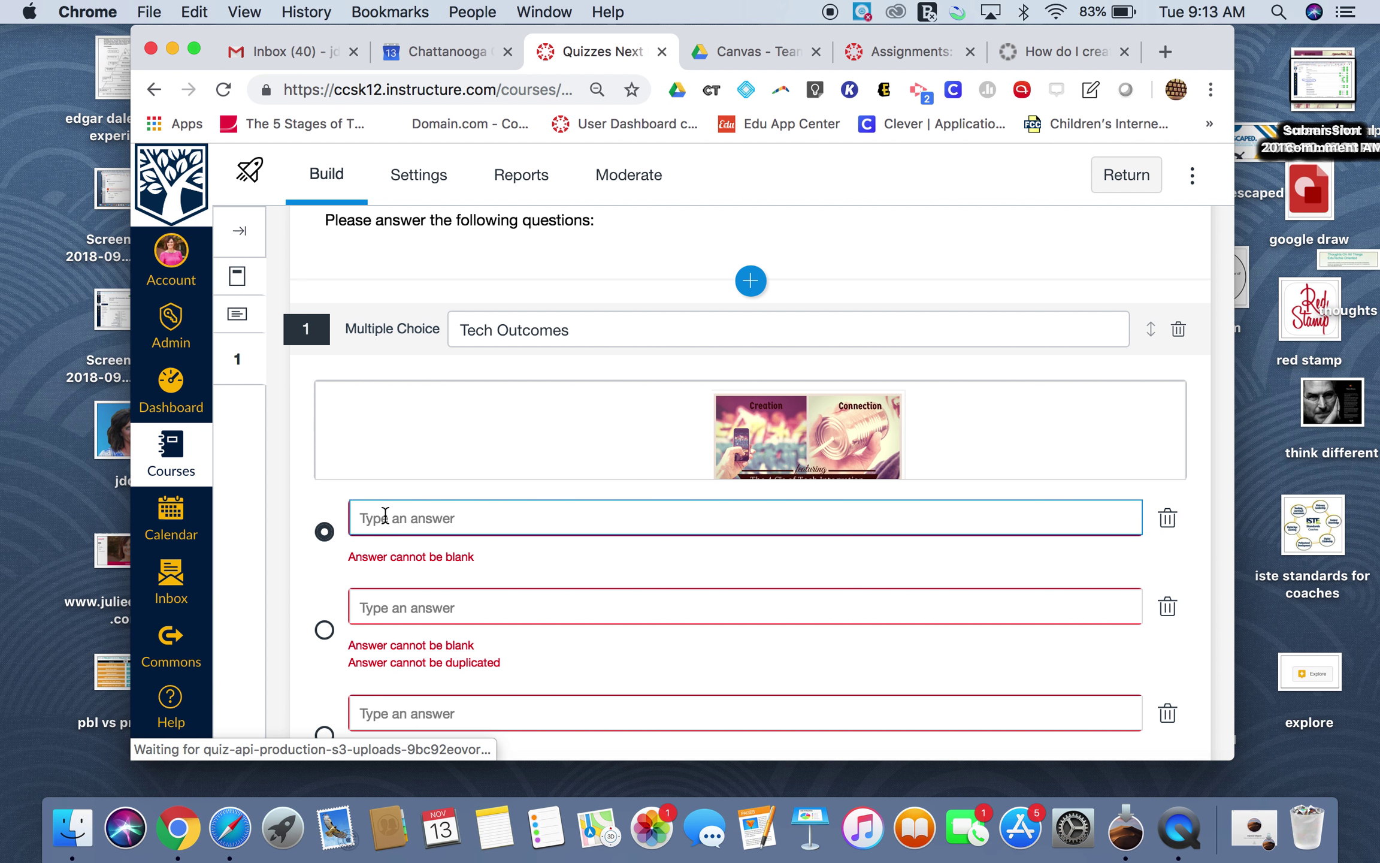
{"action": "type", "text": "Curation"}
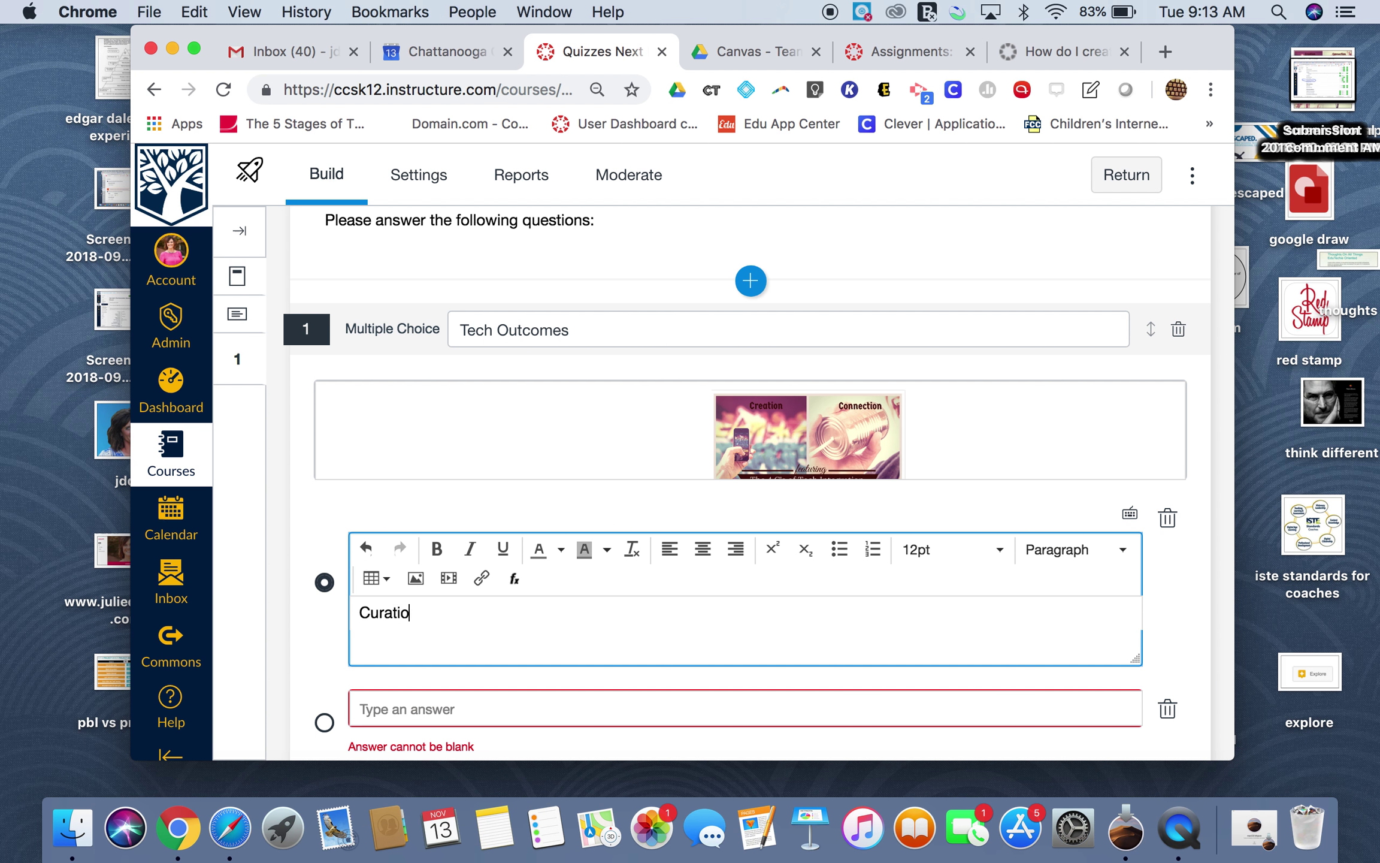
{"action": "left_click", "coordinate": [356, 699]}
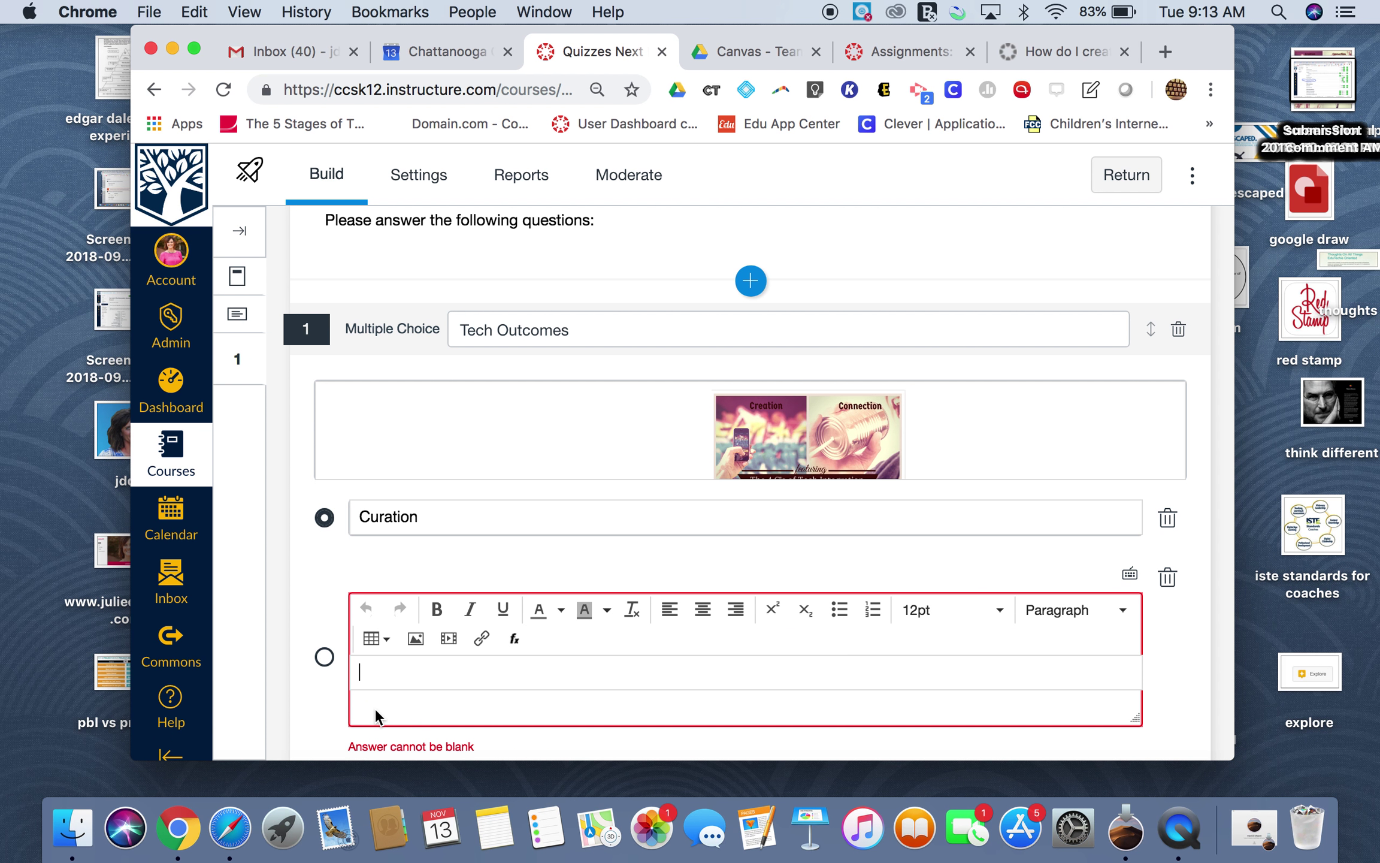
{"action": "type", "text": "consu"}
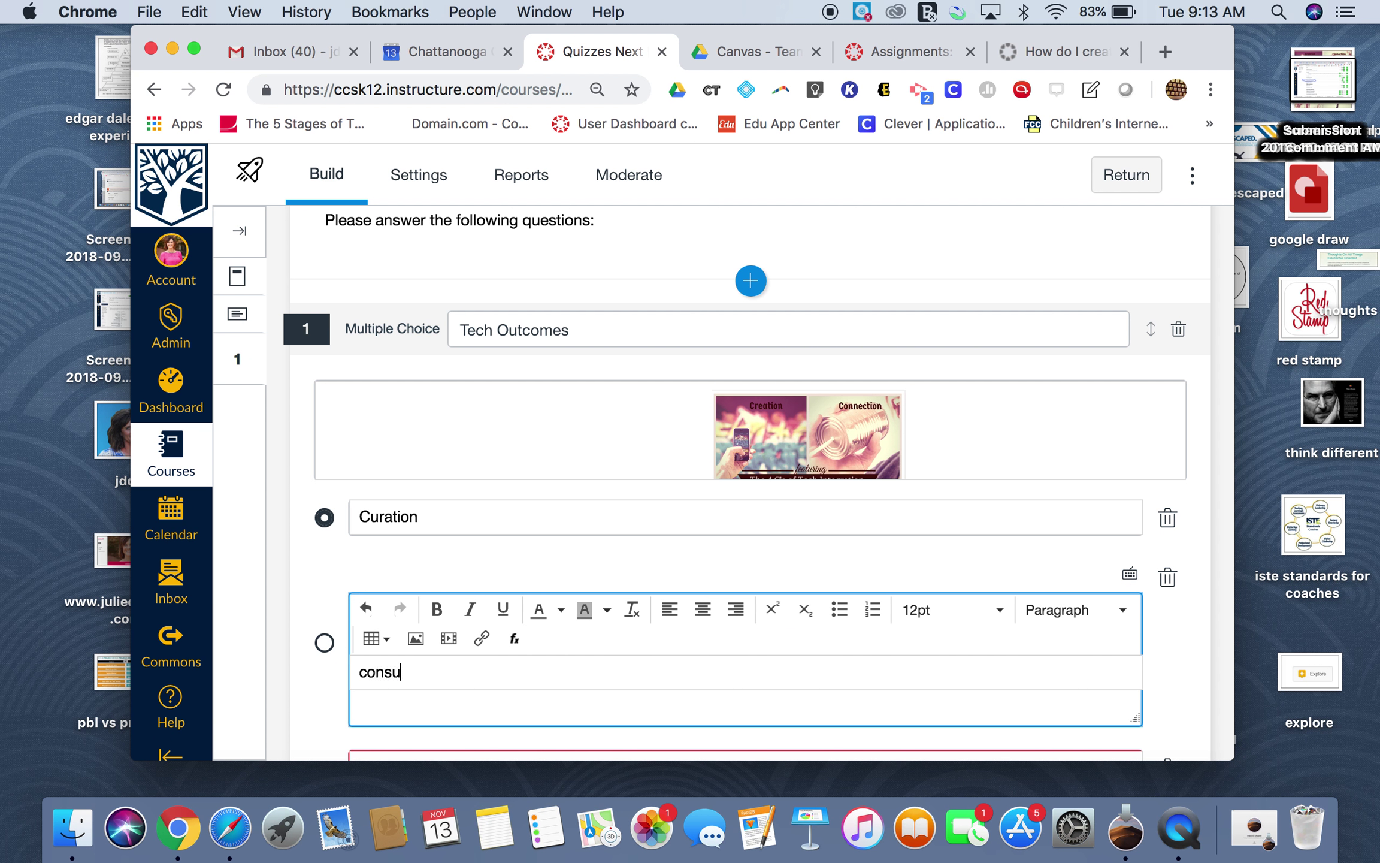
{"action": "type", "text": "mption"}
{"action": "left_click", "coordinate": [1202, 693]}
{"action": "scroll", "coordinate": [1201, 692], "scroll_direction": "down", "scroll_amount": 5}
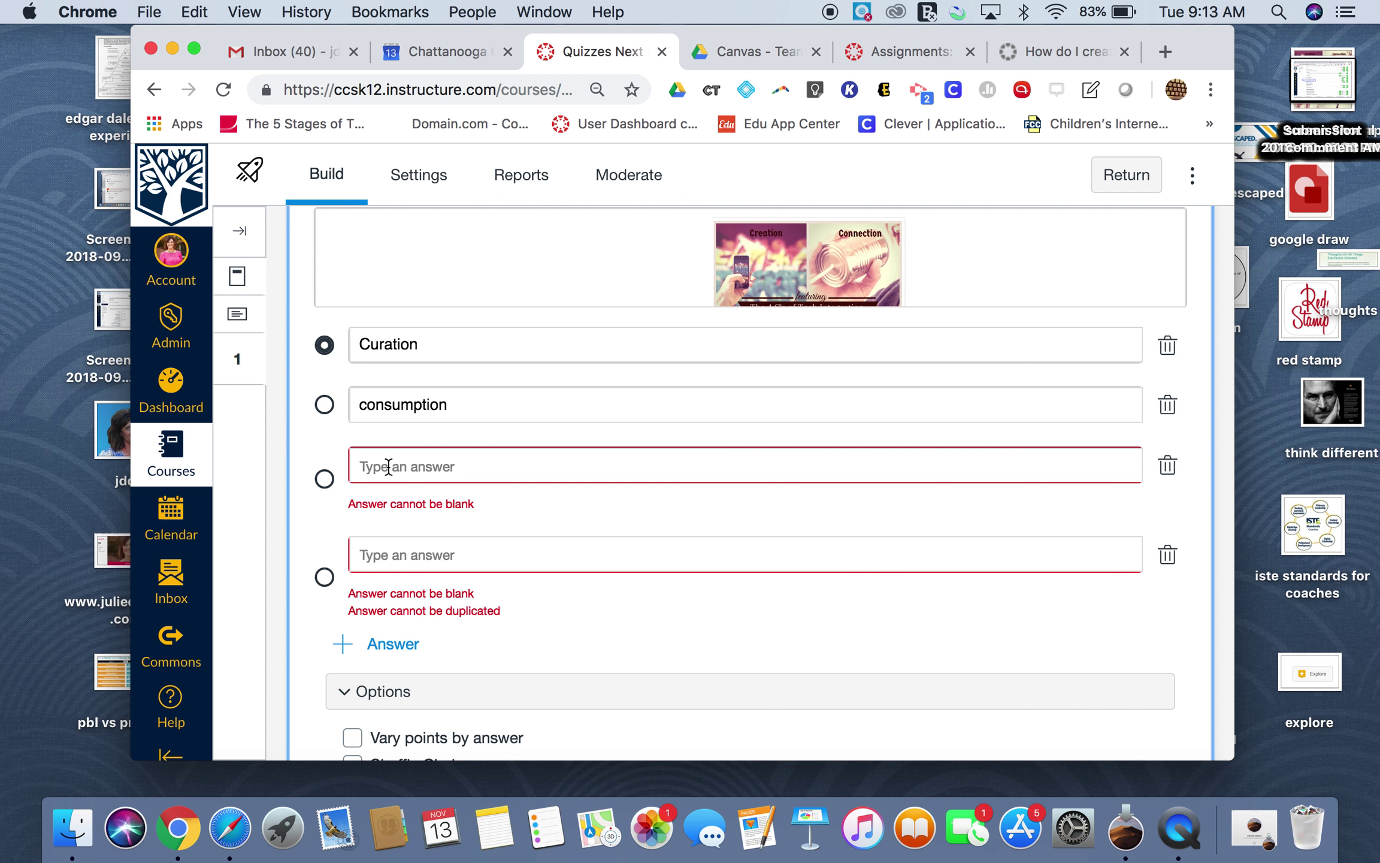
- Enter 'connection' and 'funneling' as the last choices and switch on Vary points by answer
{"action": "left_click", "coordinate": [388, 466]}
{"action": "type", "text": "c"}
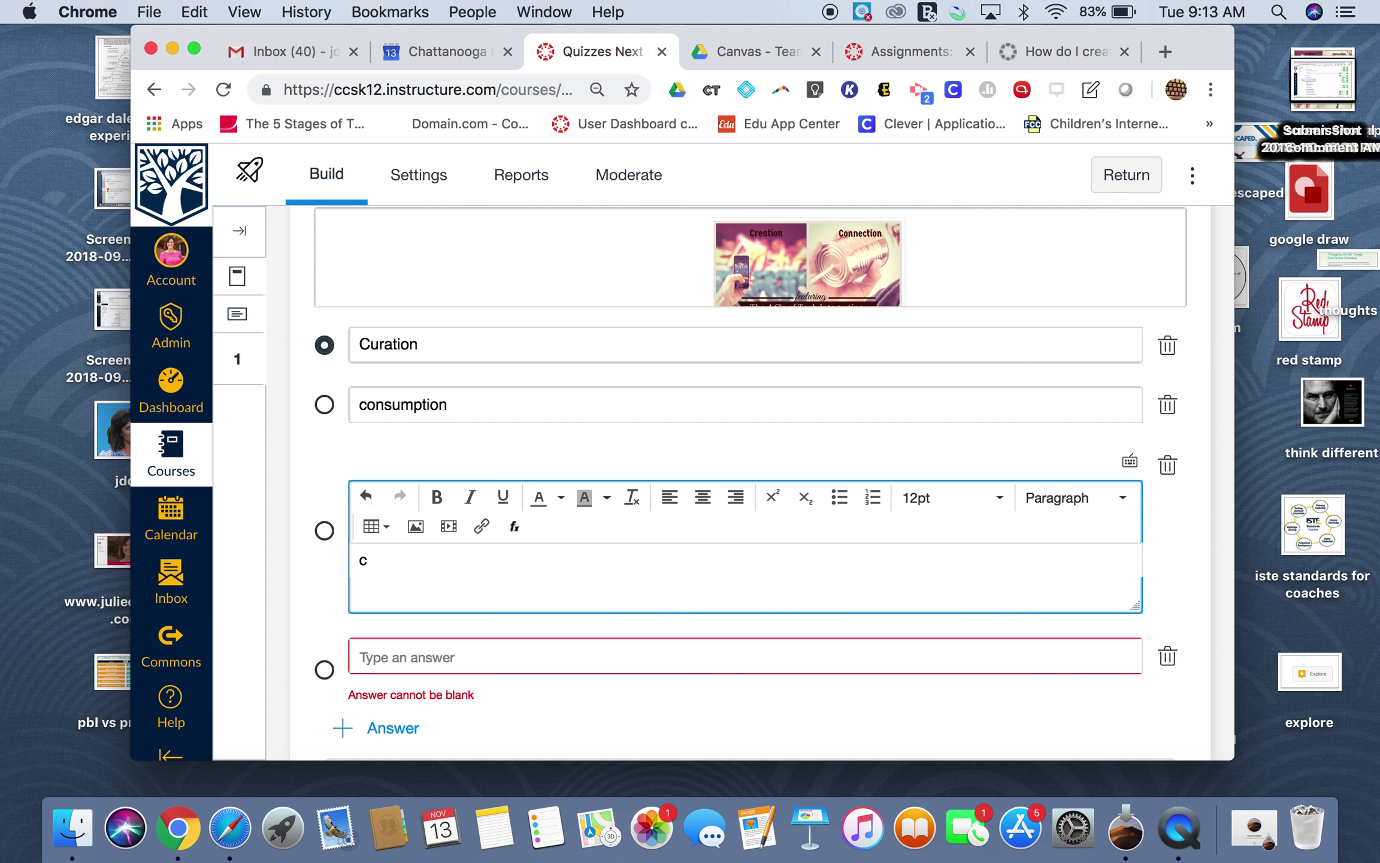
{"action": "type", "text": "onnection"}
{"action": "left_click", "coordinate": [380, 651]}
{"action": "type", "text": "funnelling"}
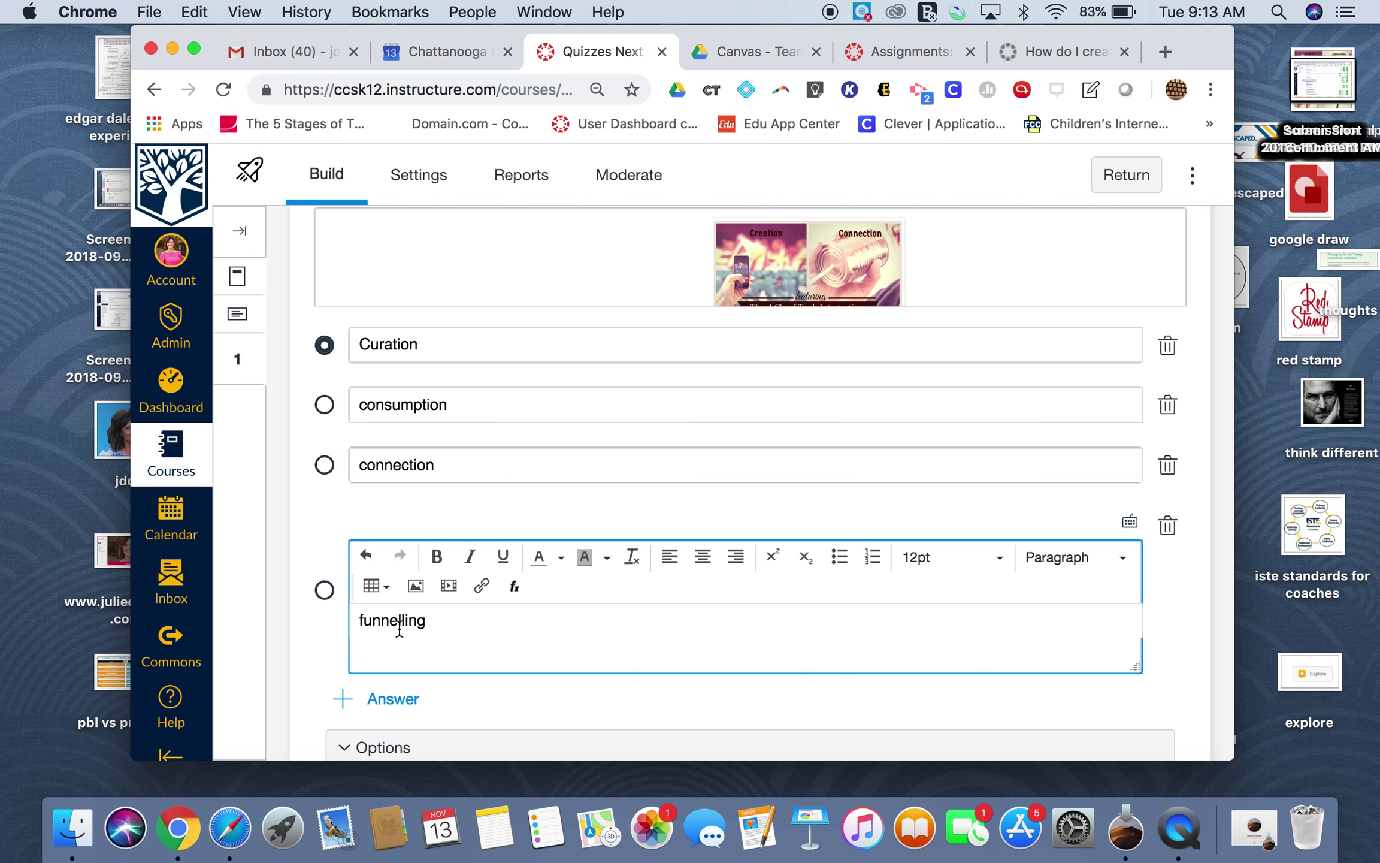
{"action": "key", "text": "BackSpace"}
{"action": "key", "text": "BackSpace"}
{"action": "key", "text": "BackSpace"}
{"action": "type", "text": "ng"}
{"action": "left_click", "coordinate": [1207, 617]}
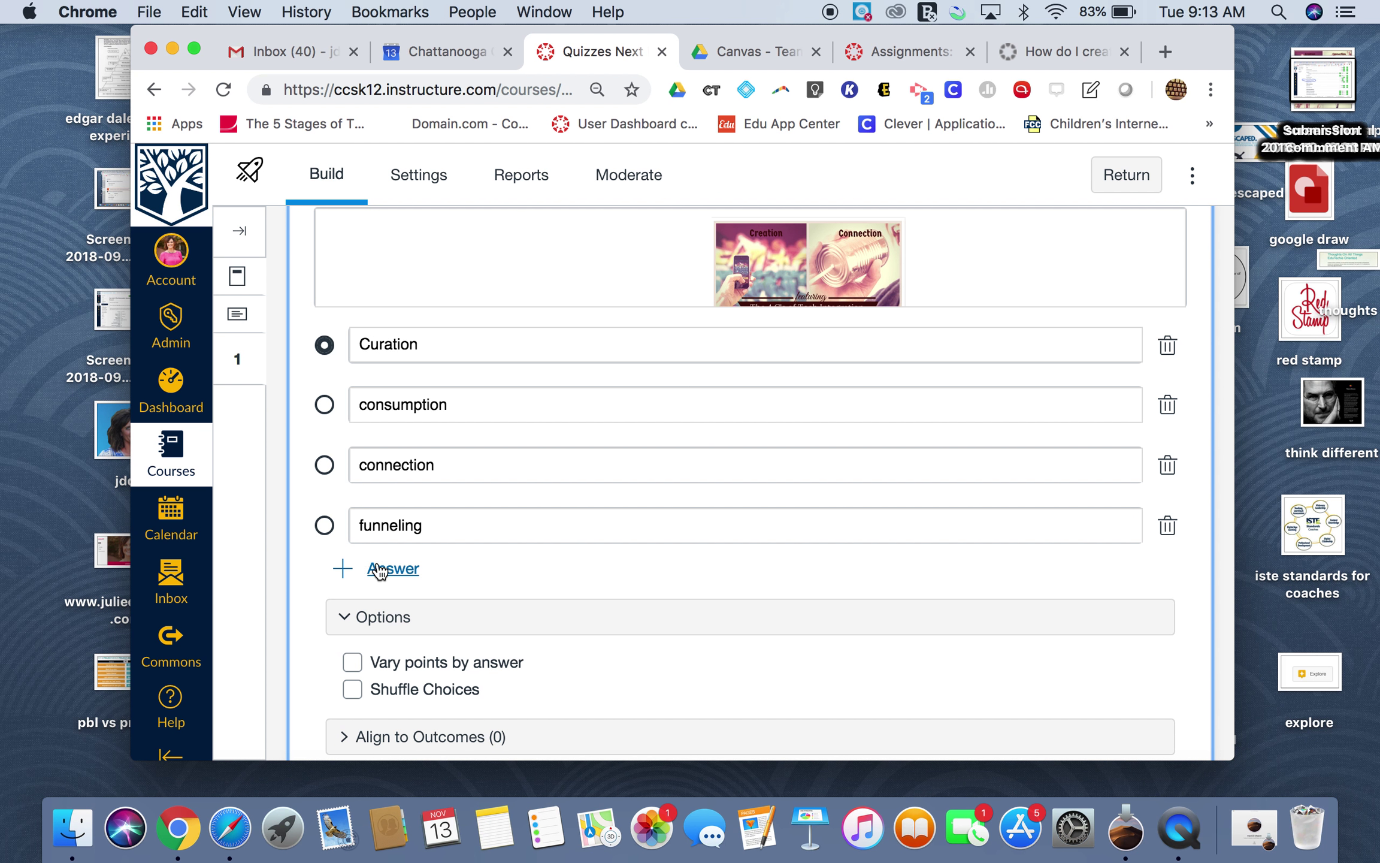
{"action": "left_click", "coordinate": [348, 663]}
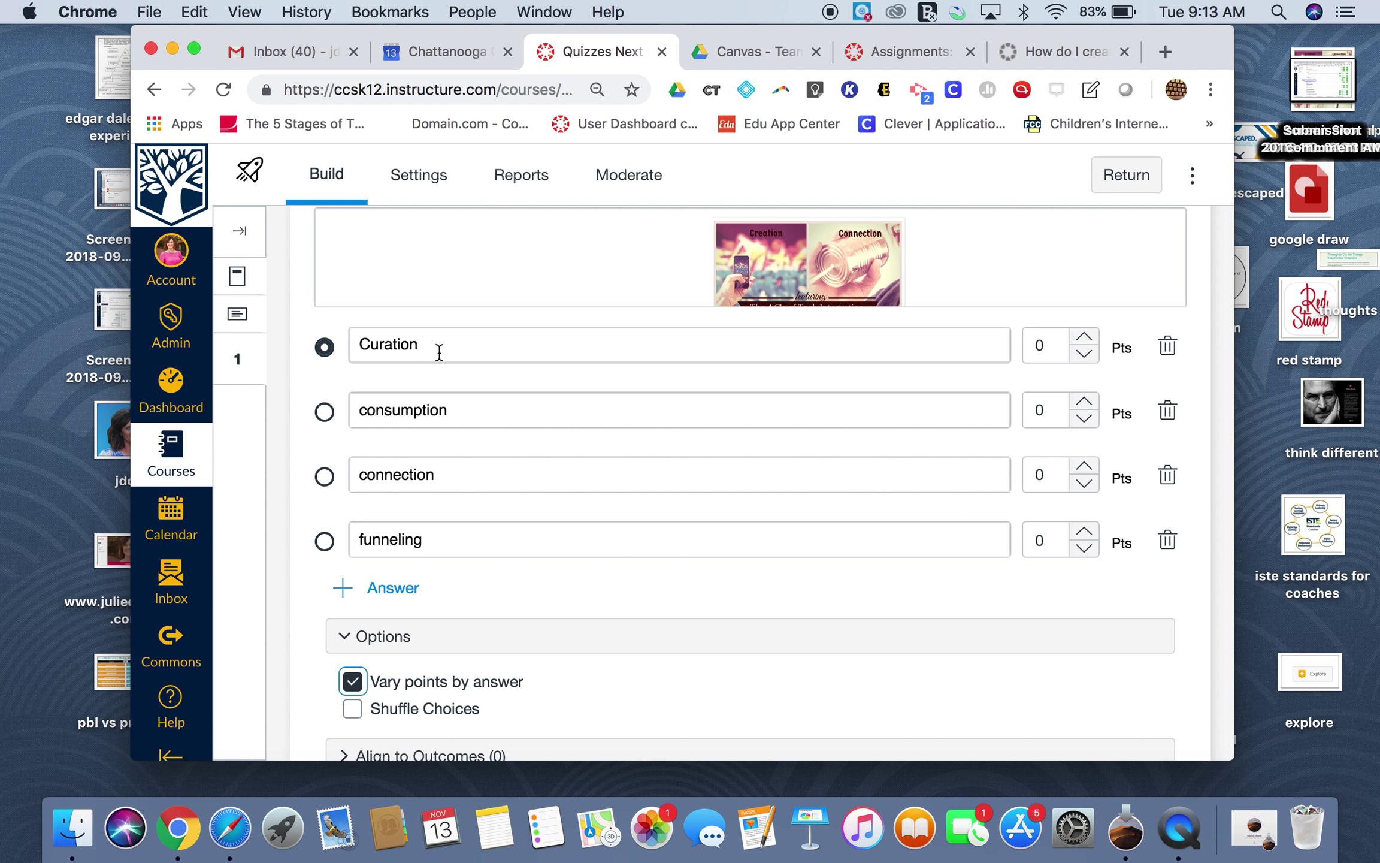
- Give Curation 5 points and funneling 1 point, and turn on Shuffle Choices
{"action": "left_click", "coordinate": [1084, 339]}
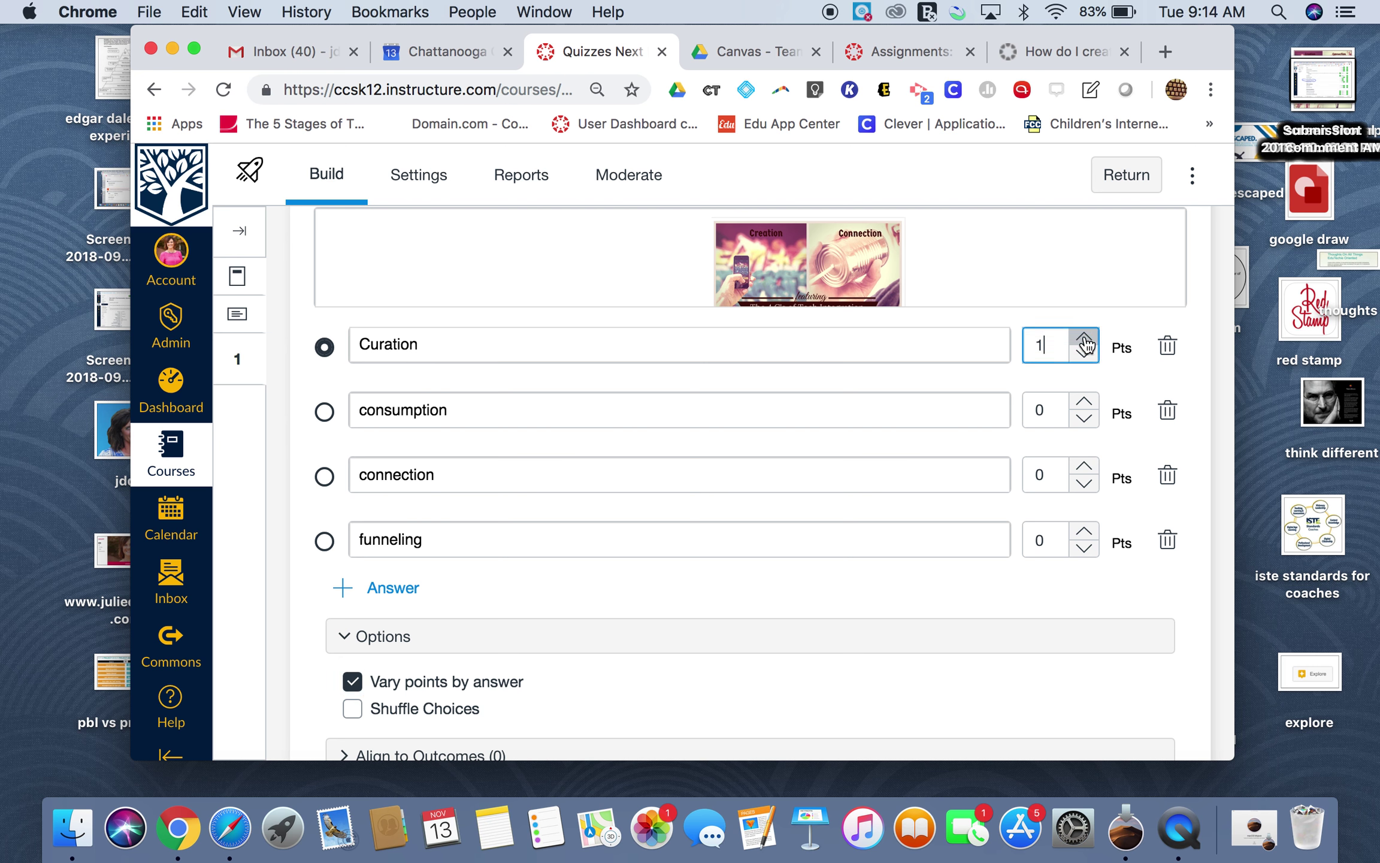
{"action": "left_click", "coordinate": [1085, 339]}
{"action": "left_click", "coordinate": [1084, 339]}
{"action": "left_click", "coordinate": [1084, 339]}
{"action": "left_click", "coordinate": [1087, 534]}
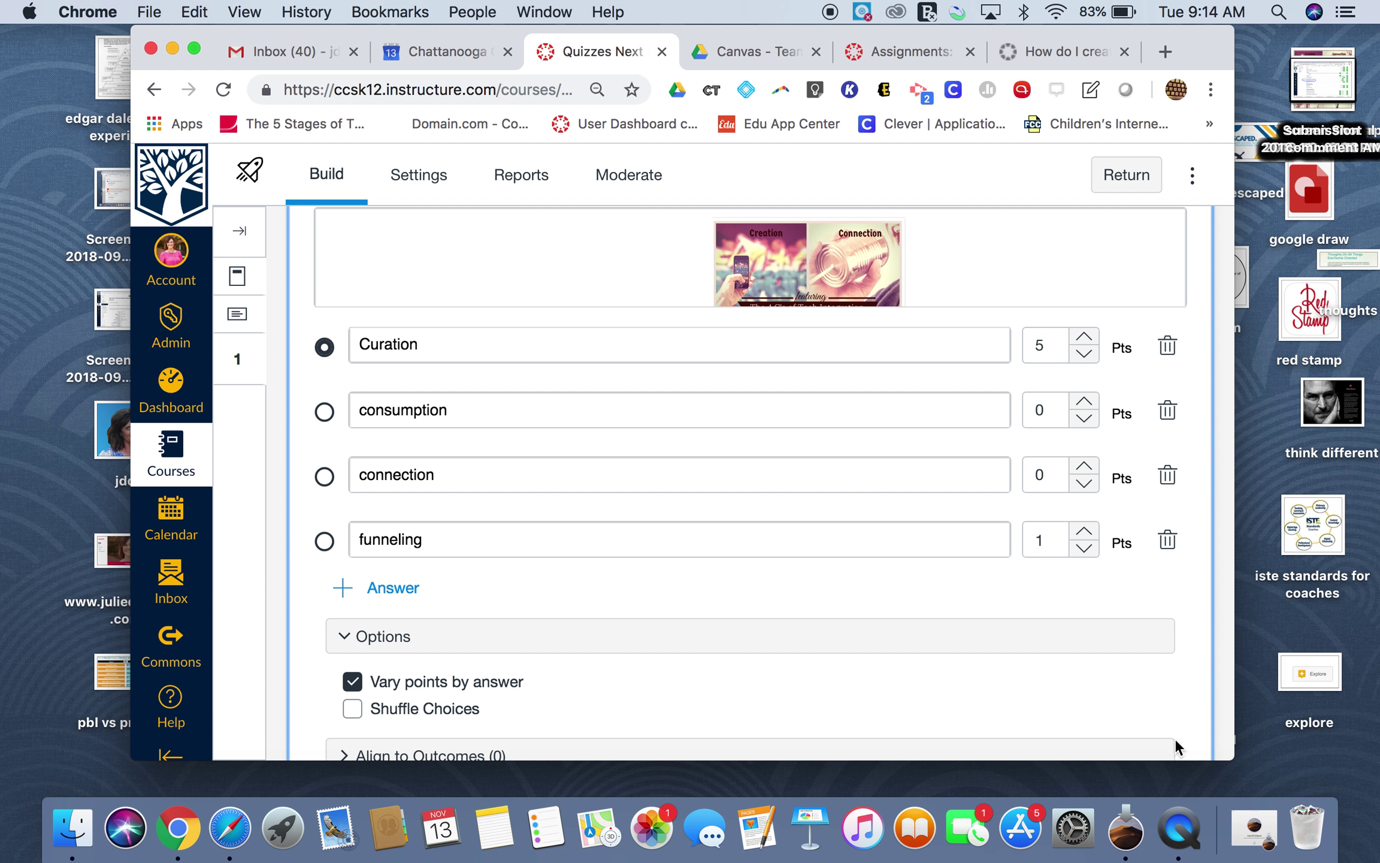
{"action": "left_click", "coordinate": [354, 708]}
{"action": "left_click", "coordinate": [1190, 696]}
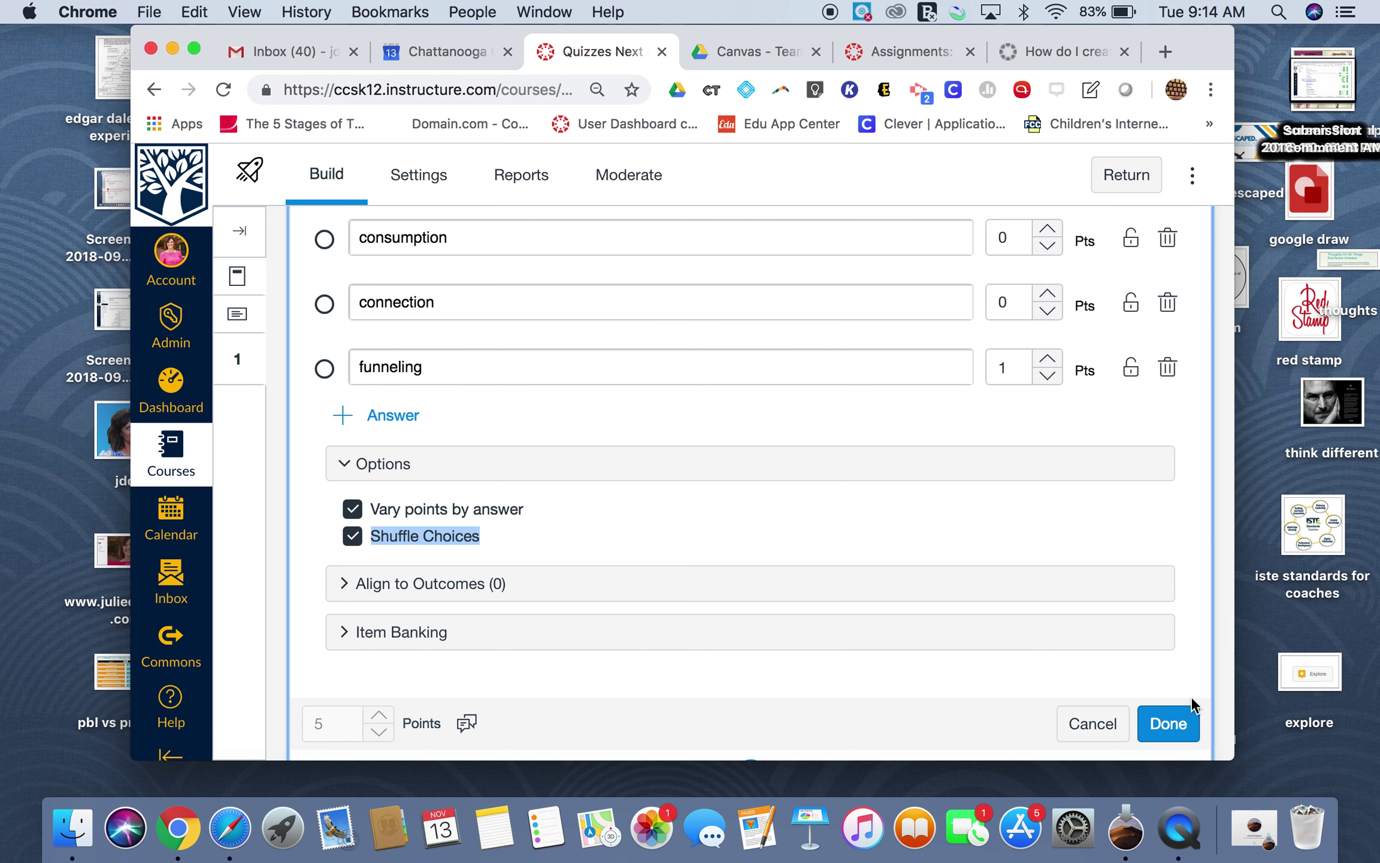
{"action": "left_click", "coordinate": [464, 596]}
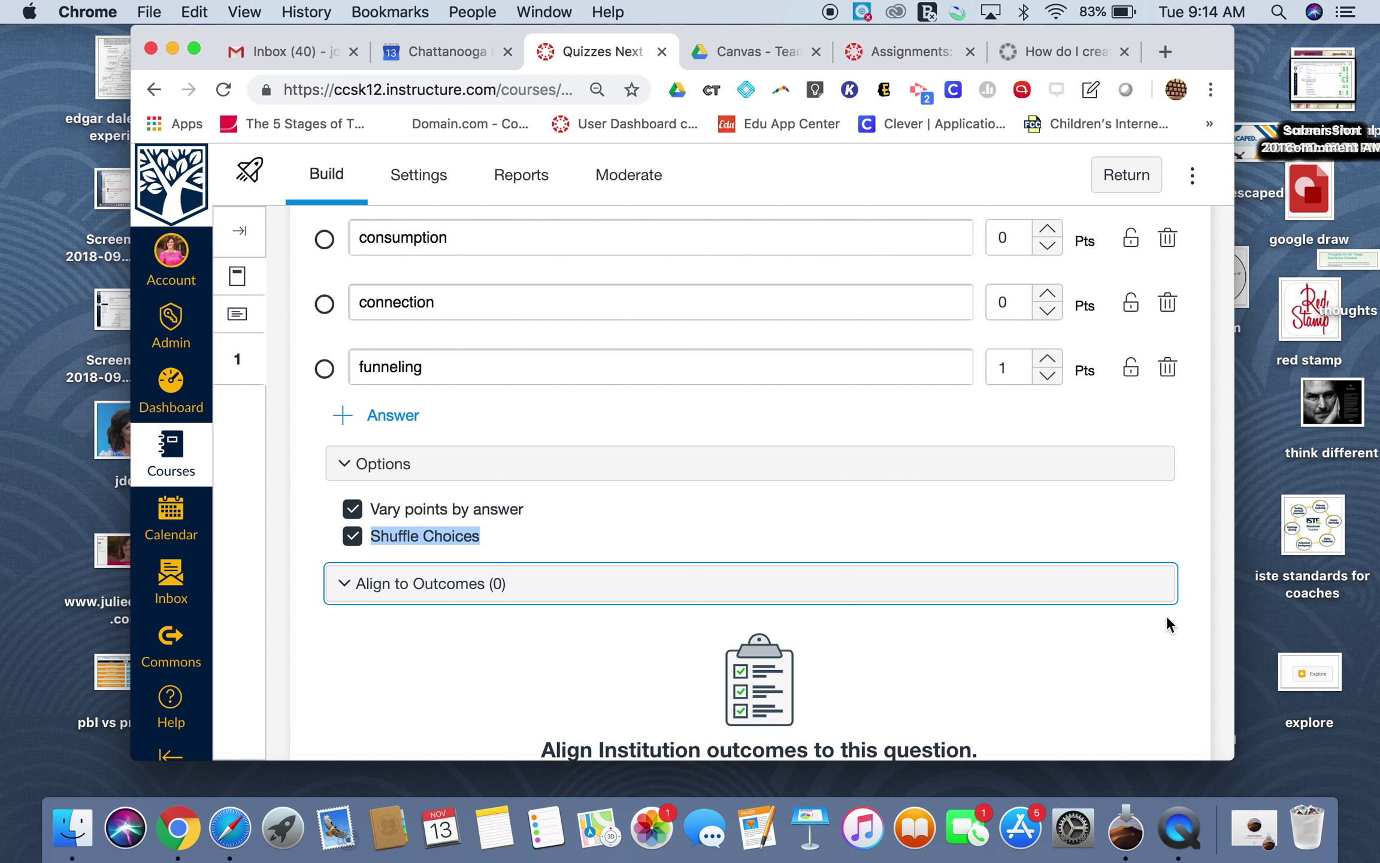
- Align question 1 to outcome CCS TIO 1 from the CCS Technology Integration group
{"action": "scroll", "coordinate": [1210, 649], "scroll_direction": "down", "scroll_amount": 3}
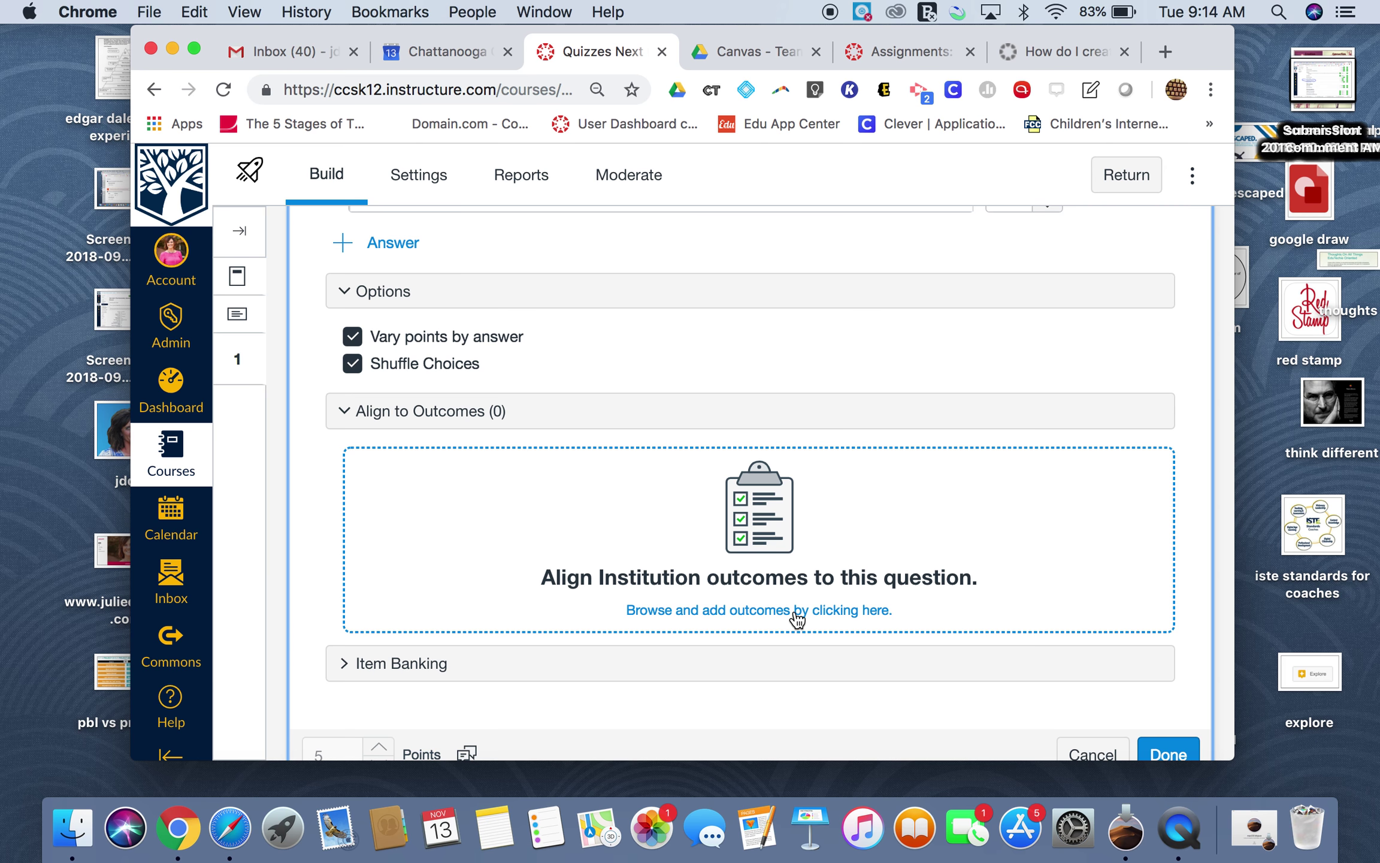
{"action": "left_click", "coordinate": [797, 617]}
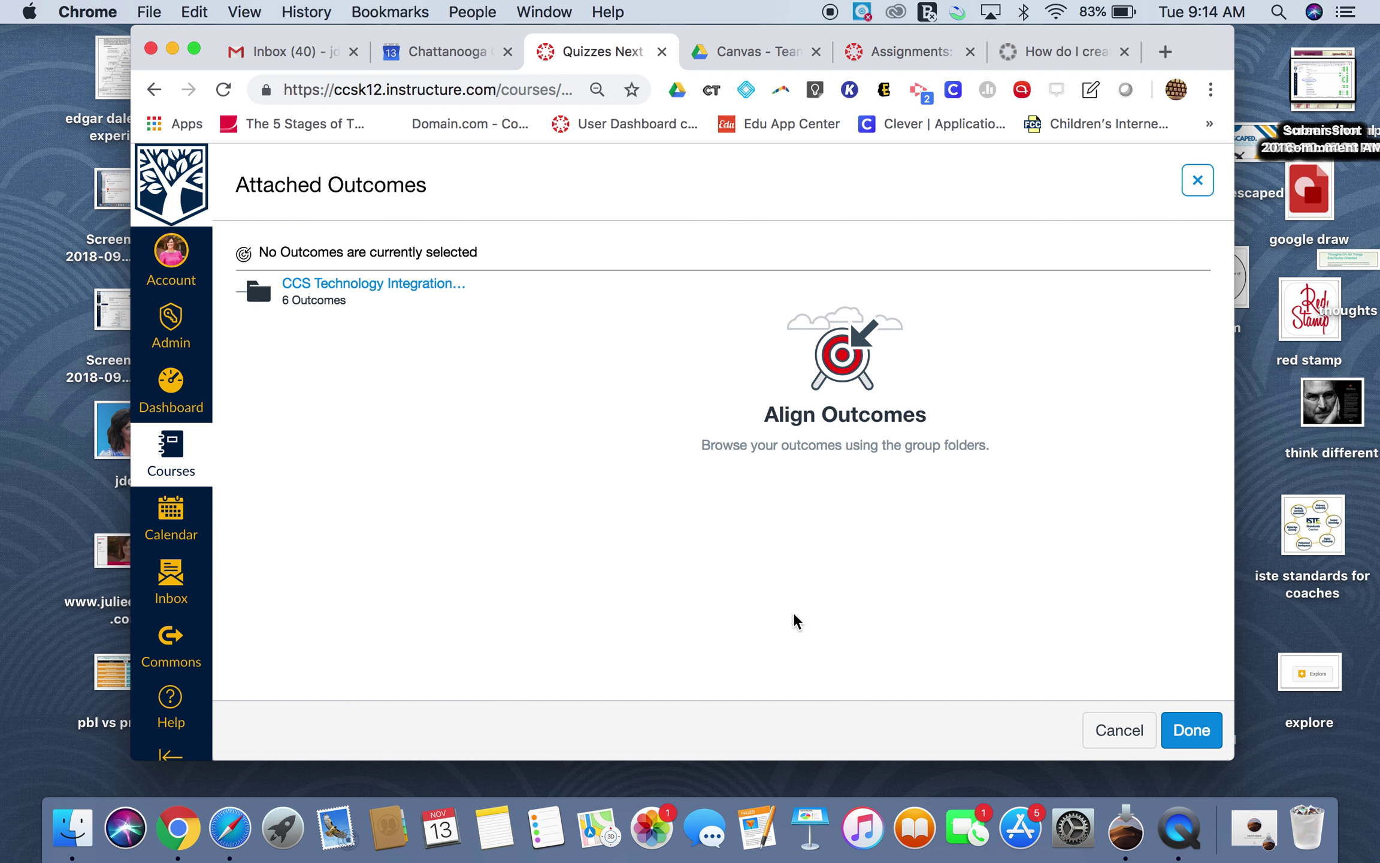
{"action": "left_click", "coordinate": [351, 288]}
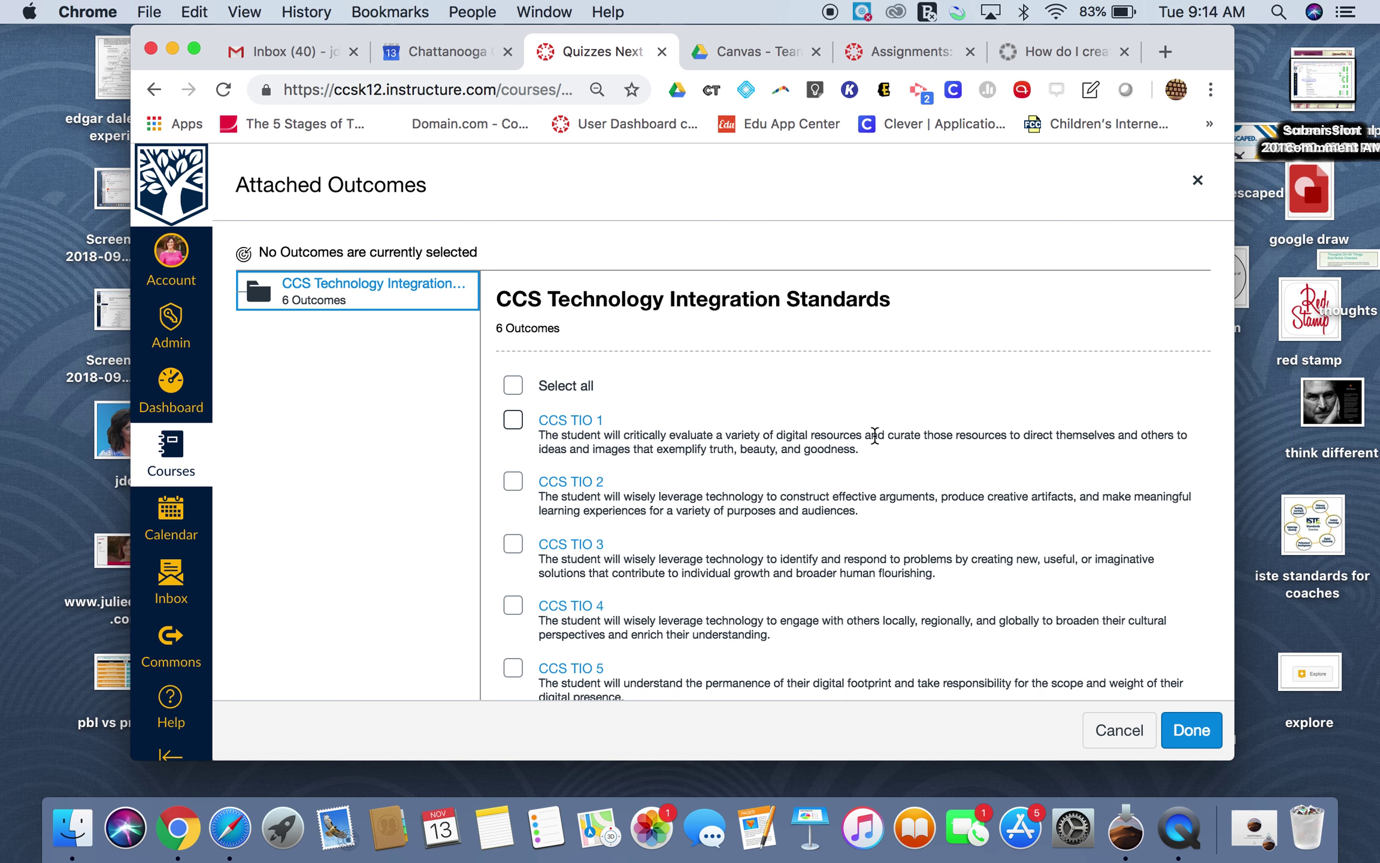
{"action": "left_click", "coordinate": [512, 419]}
{"action": "left_click", "coordinate": [1142, 743]}
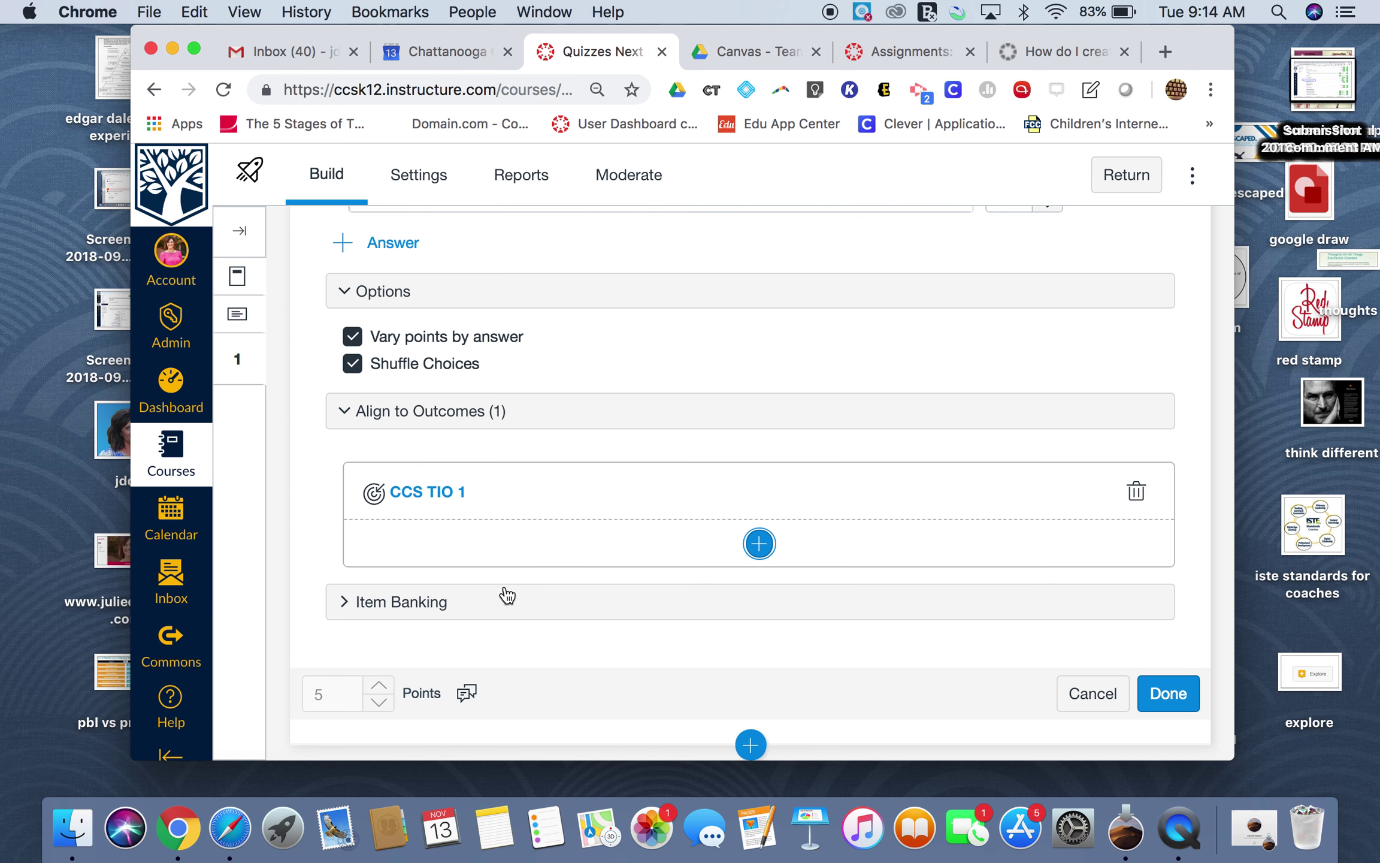
- Add question 1 to the existing 'partial credit' item bank under Item Banking
{"action": "left_click", "coordinate": [485, 612]}
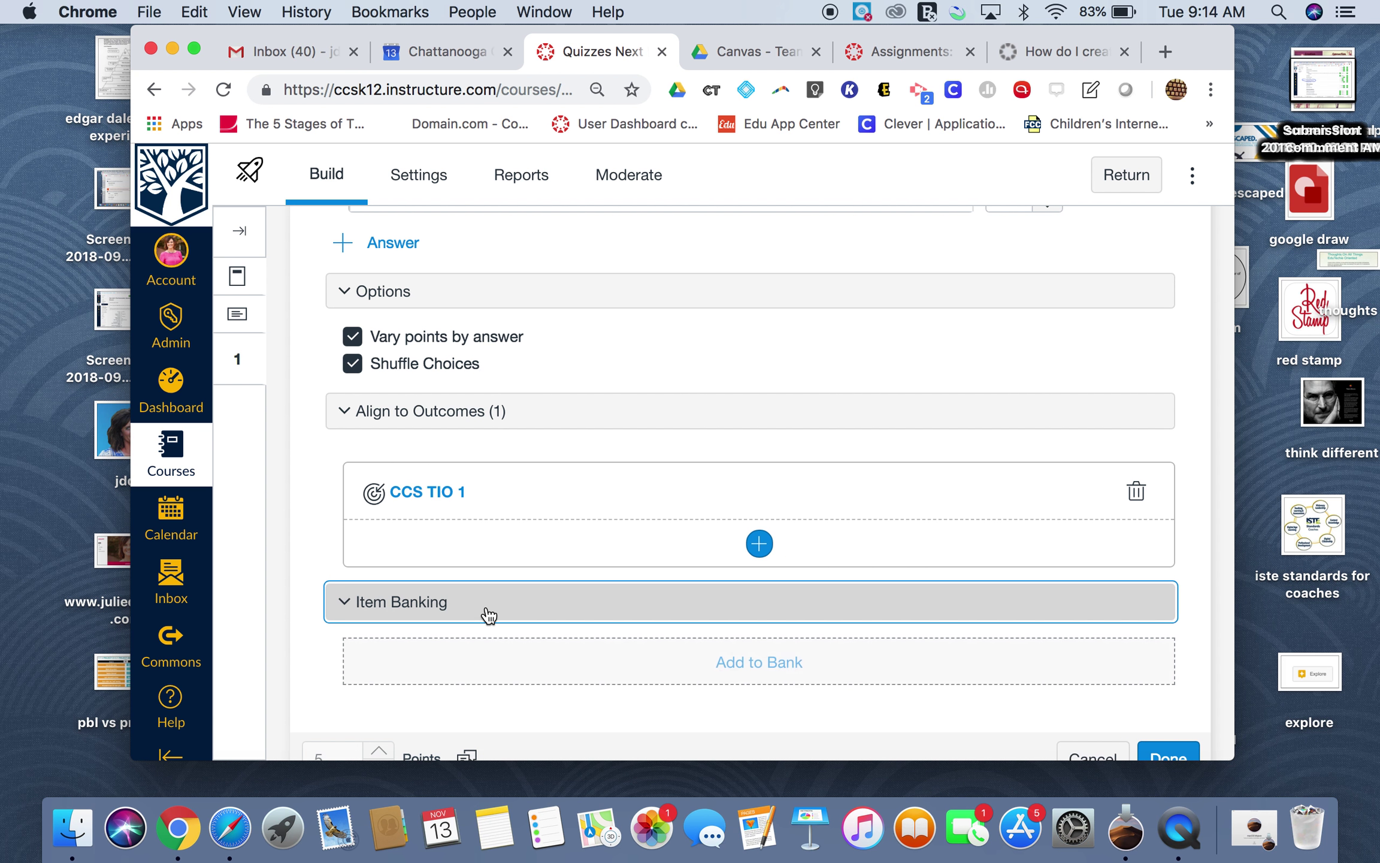
{"action": "left_click", "coordinate": [736, 666]}
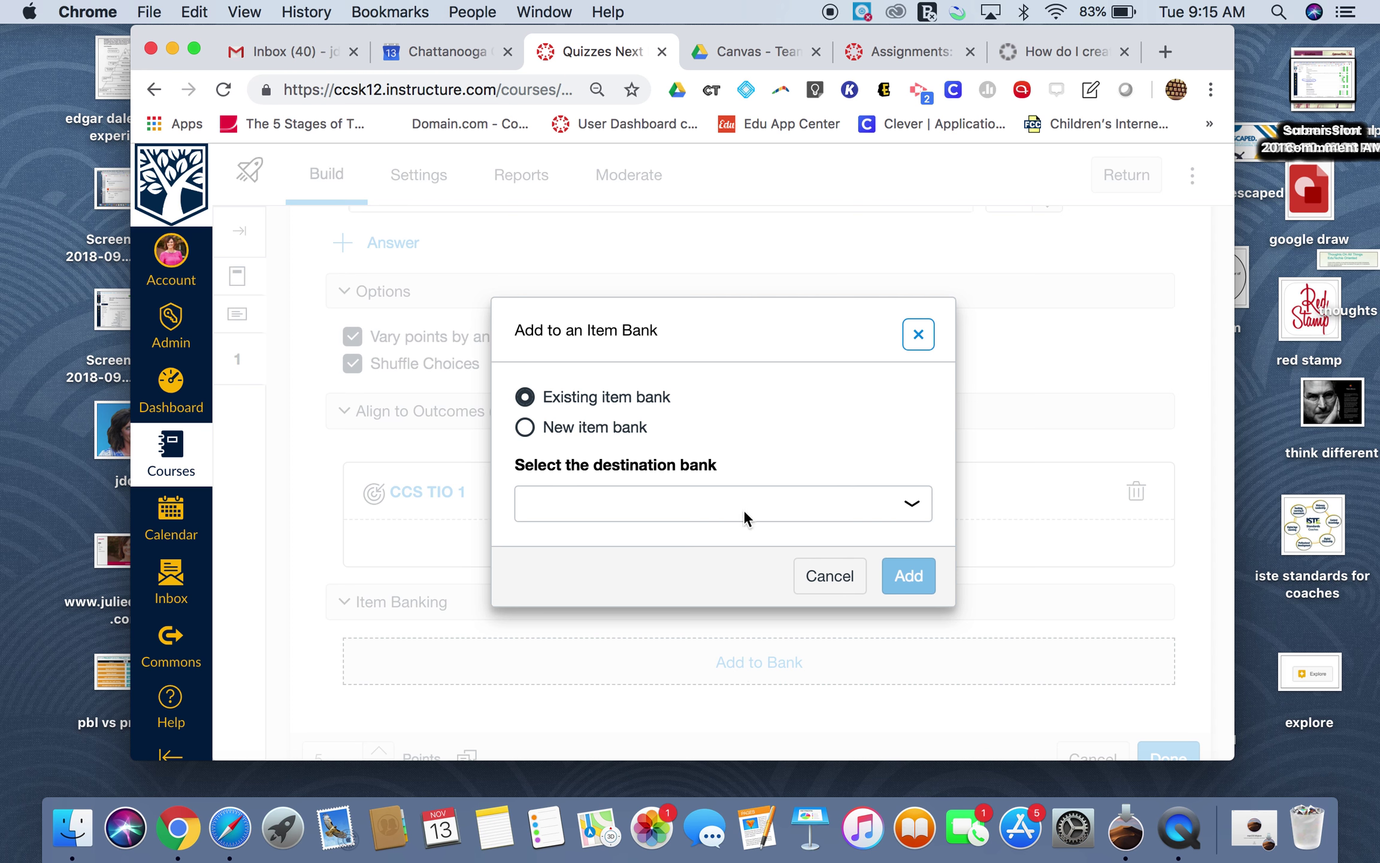
{"action": "left_click", "coordinate": [909, 514]}
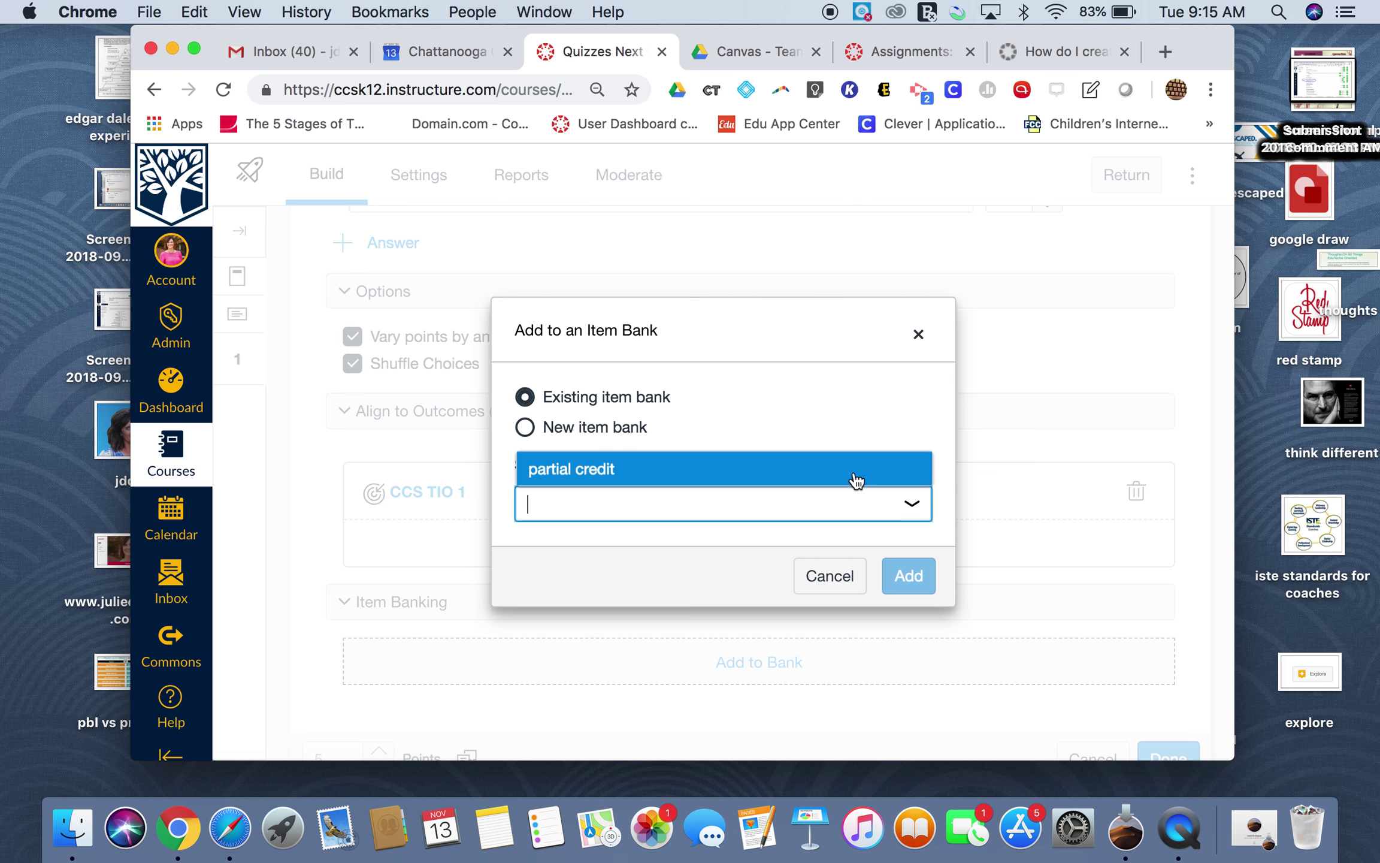
{"action": "left_click", "coordinate": [604, 478]}
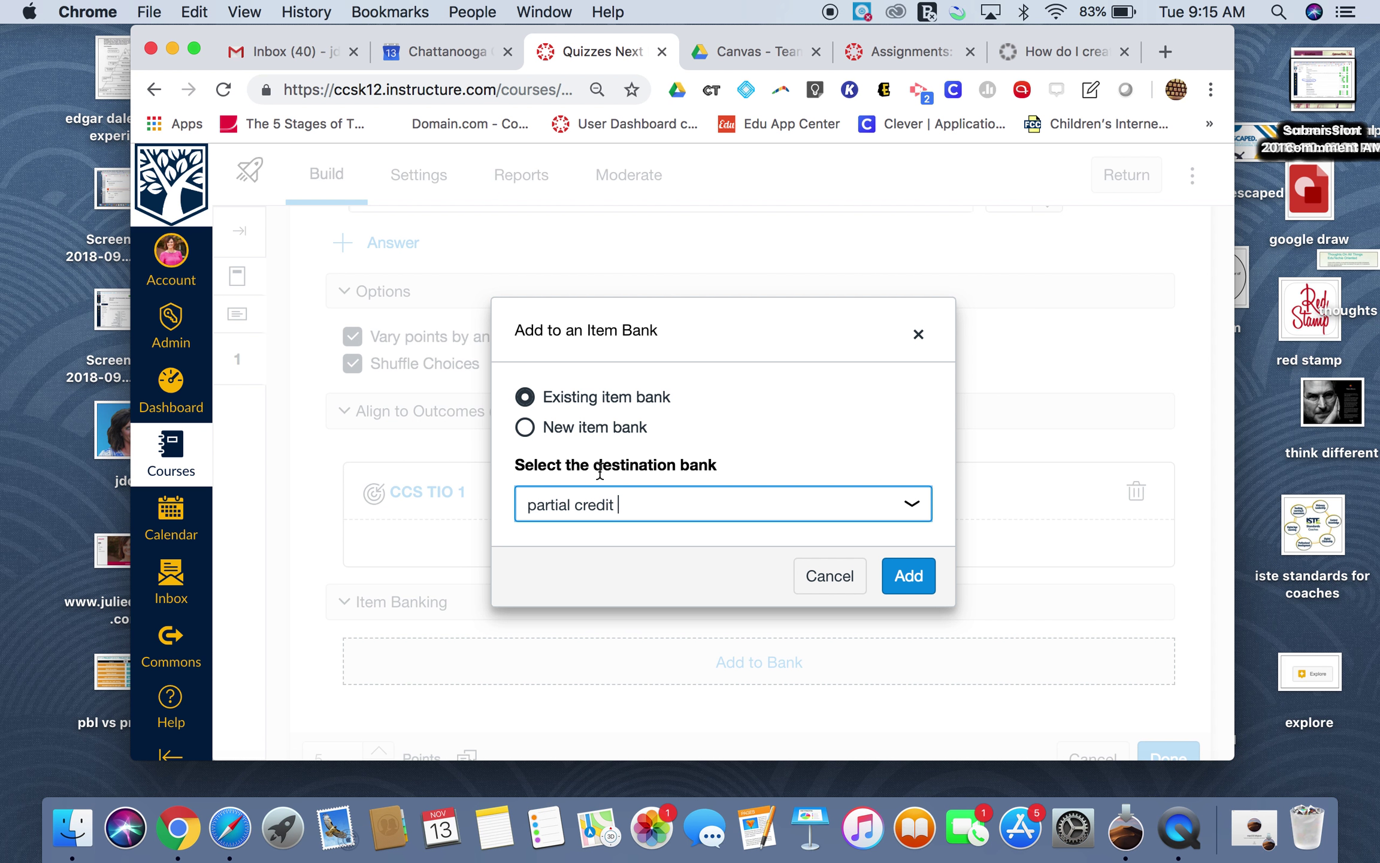
{"action": "left_click", "coordinate": [914, 576]}
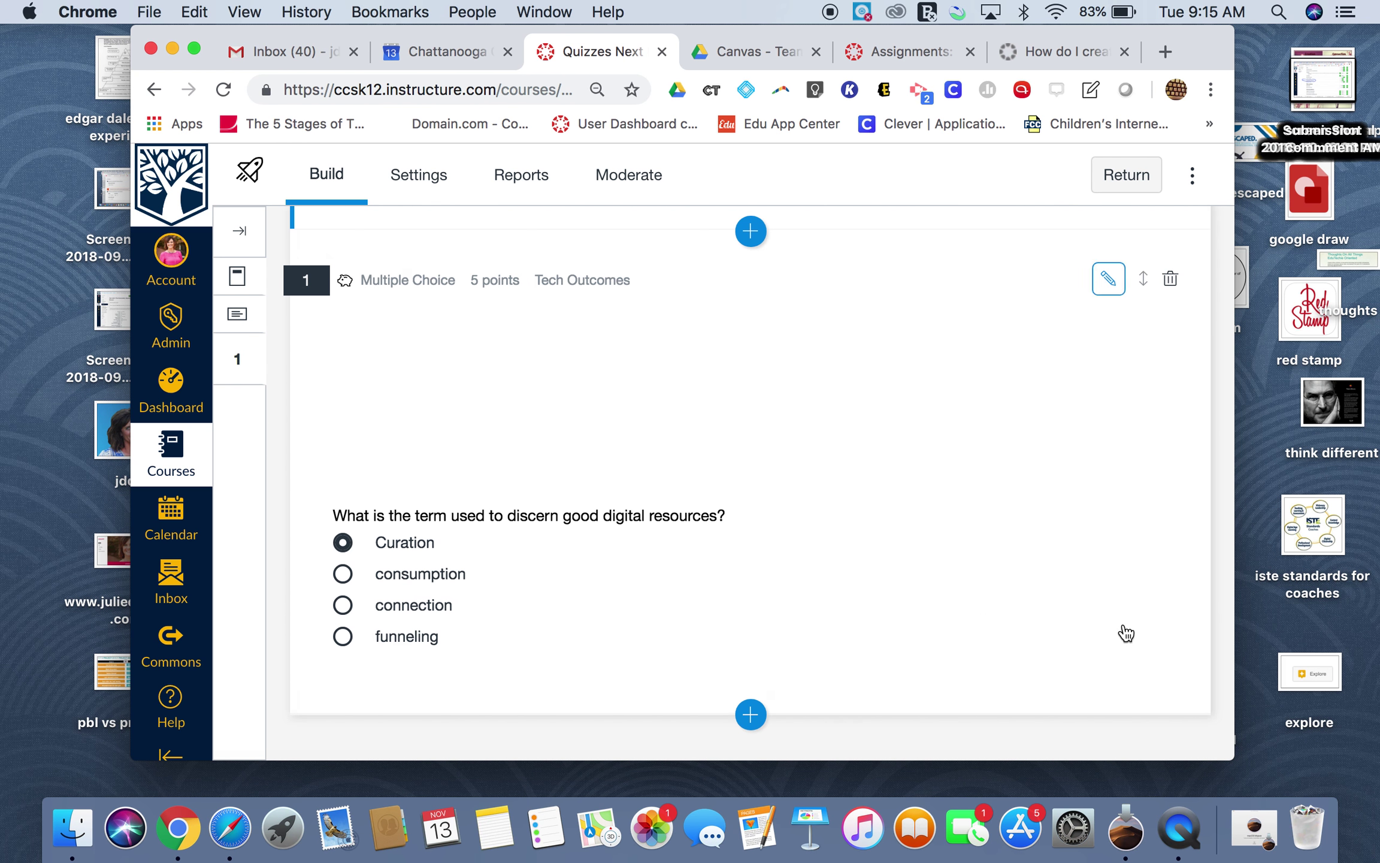